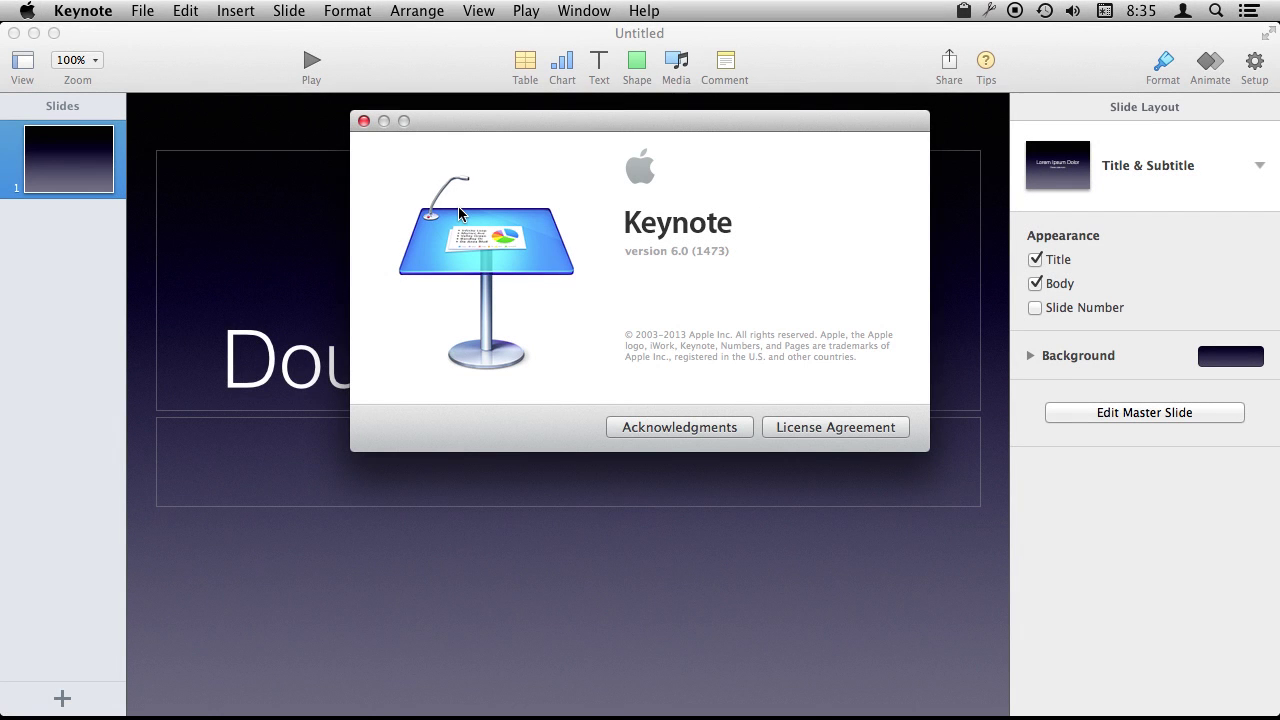
Close the About Keynote window showing version 6.0 (1473).
left_click(363, 122)
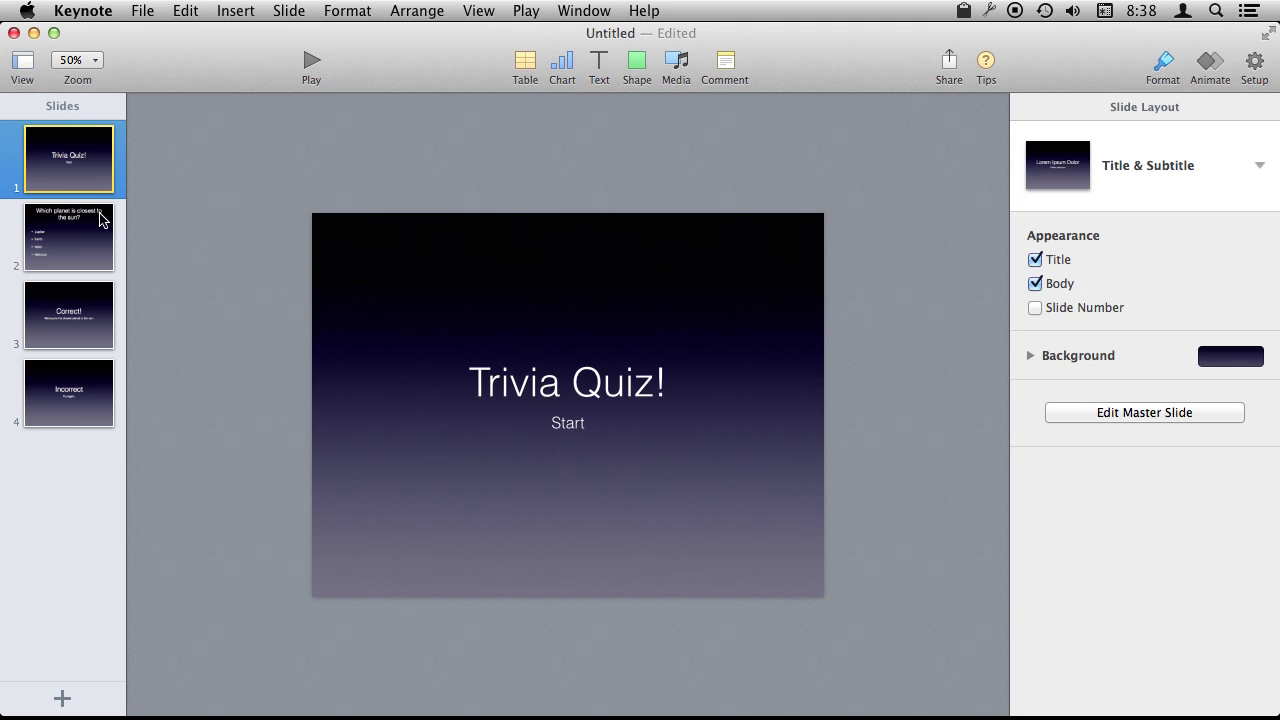
Select the word Start in the title slide's subtitle.
left_click(577, 428)
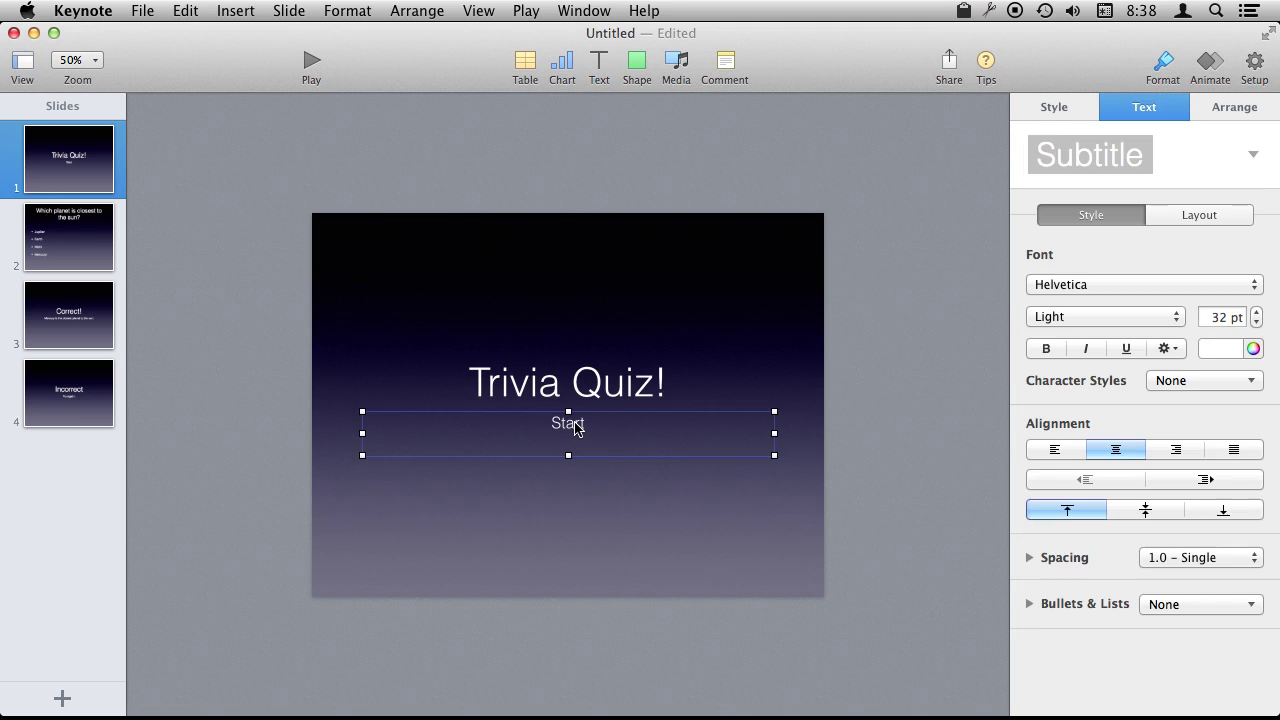
double_click(564, 424)
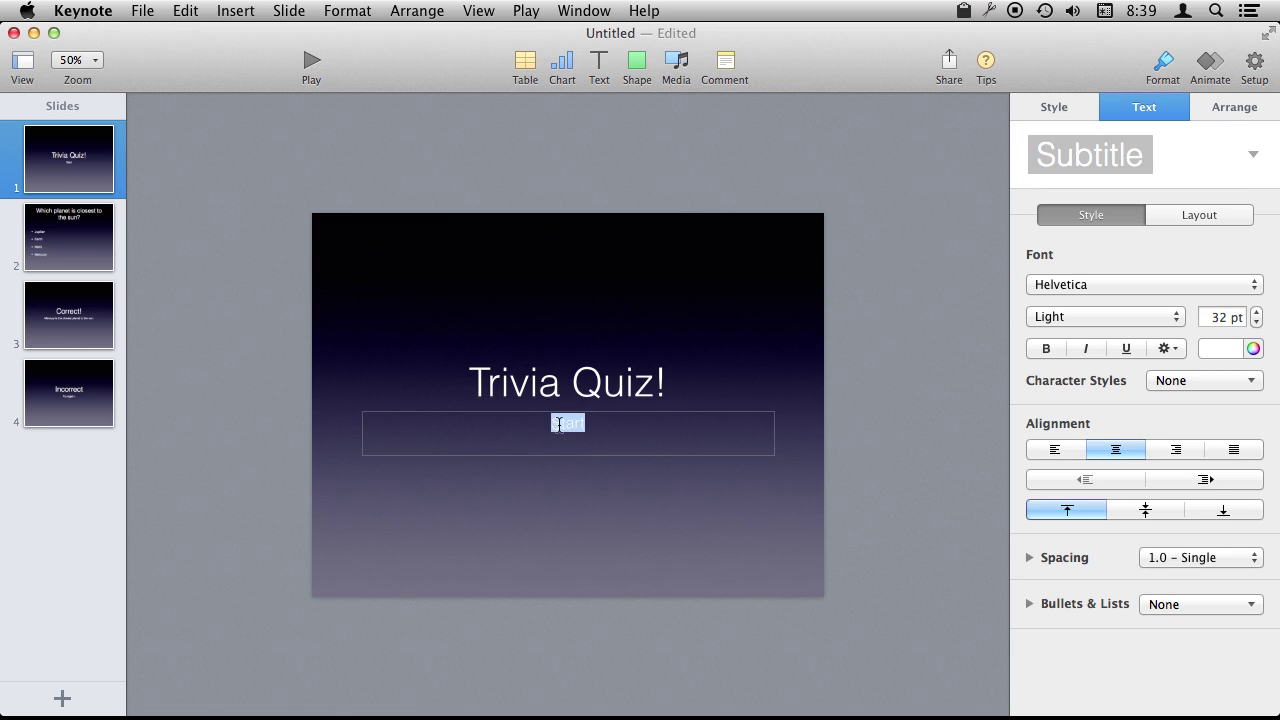
Link the word Start to slide 2 and play the slideshow to test it.
right_click(564, 426)
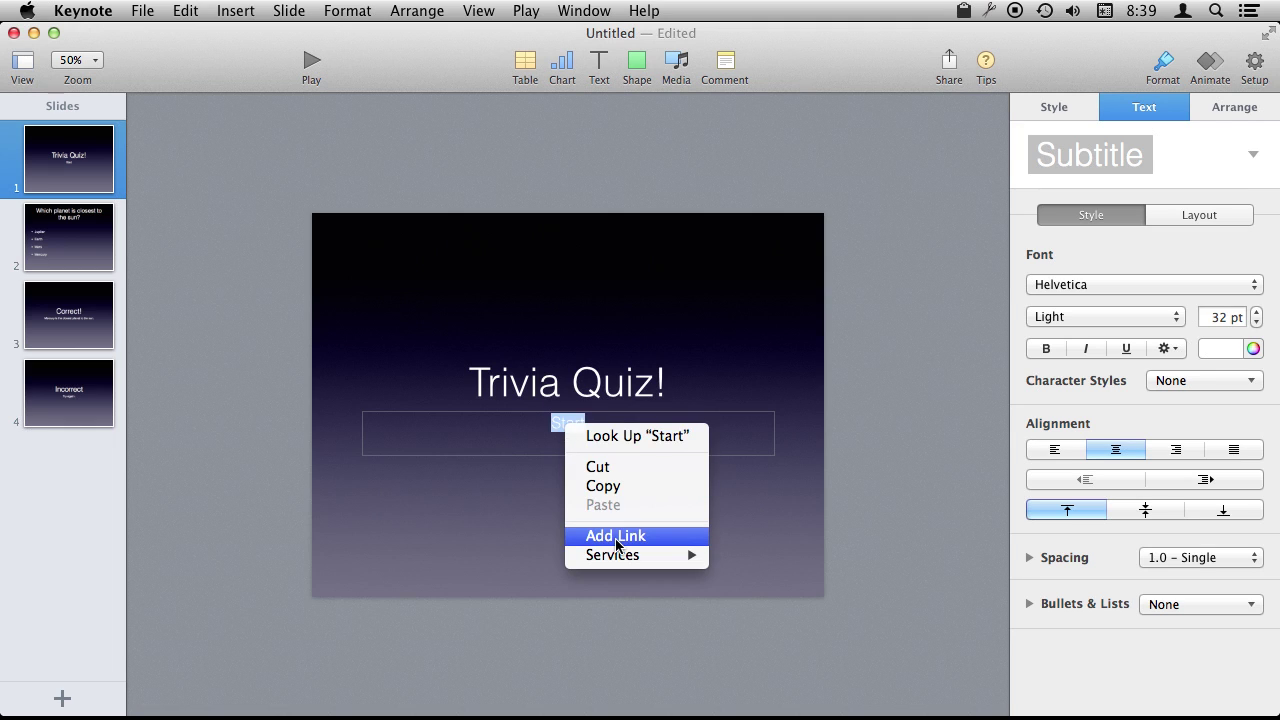
left_click(350, 12)
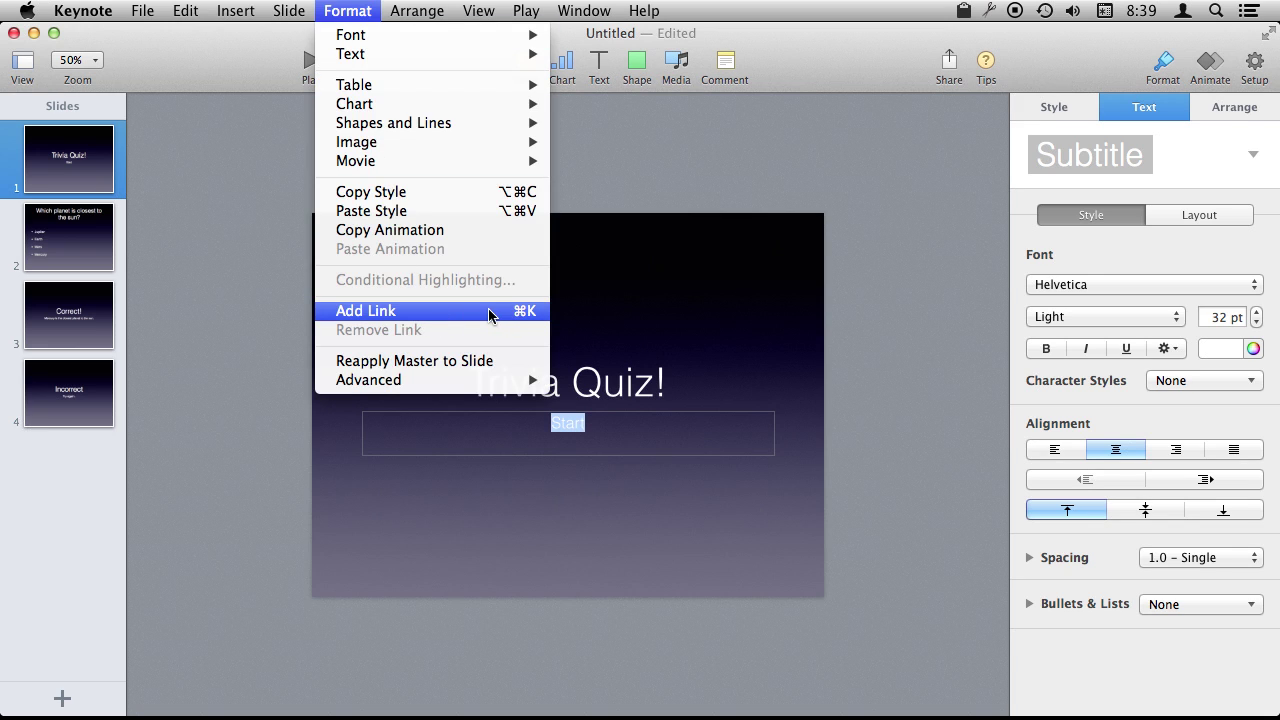
left_click(490, 316)
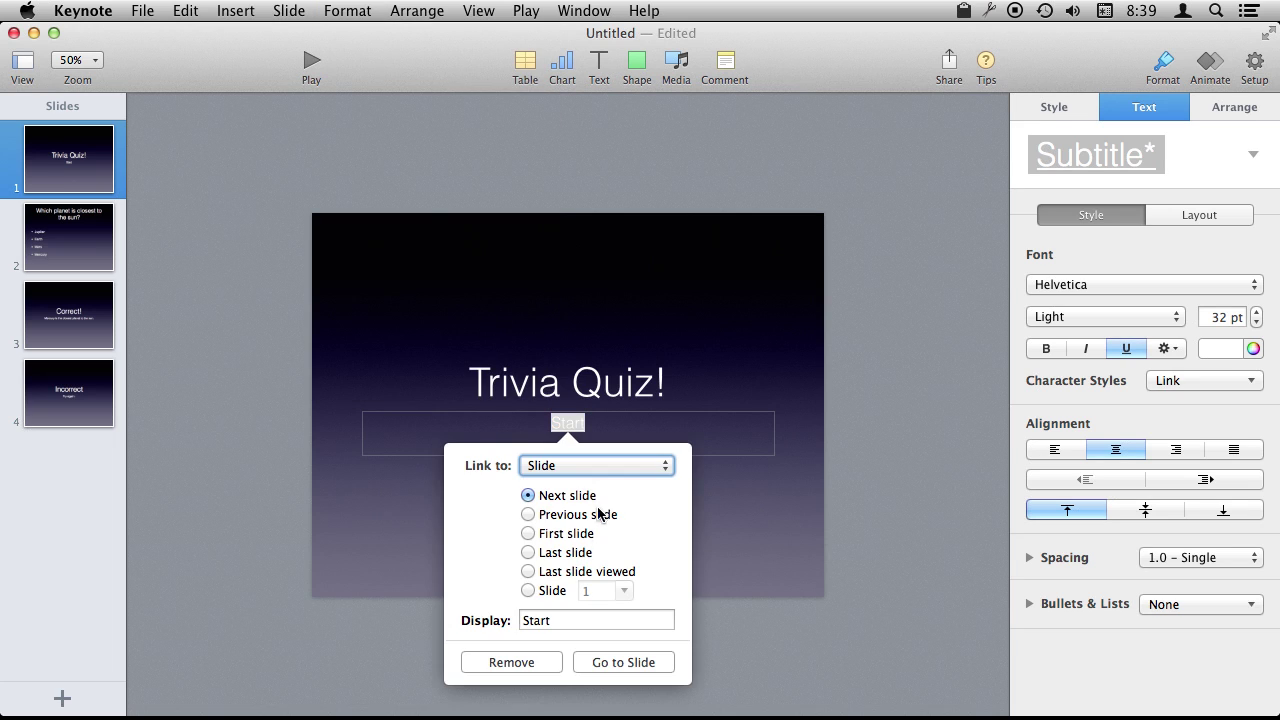
left_click(574, 468)
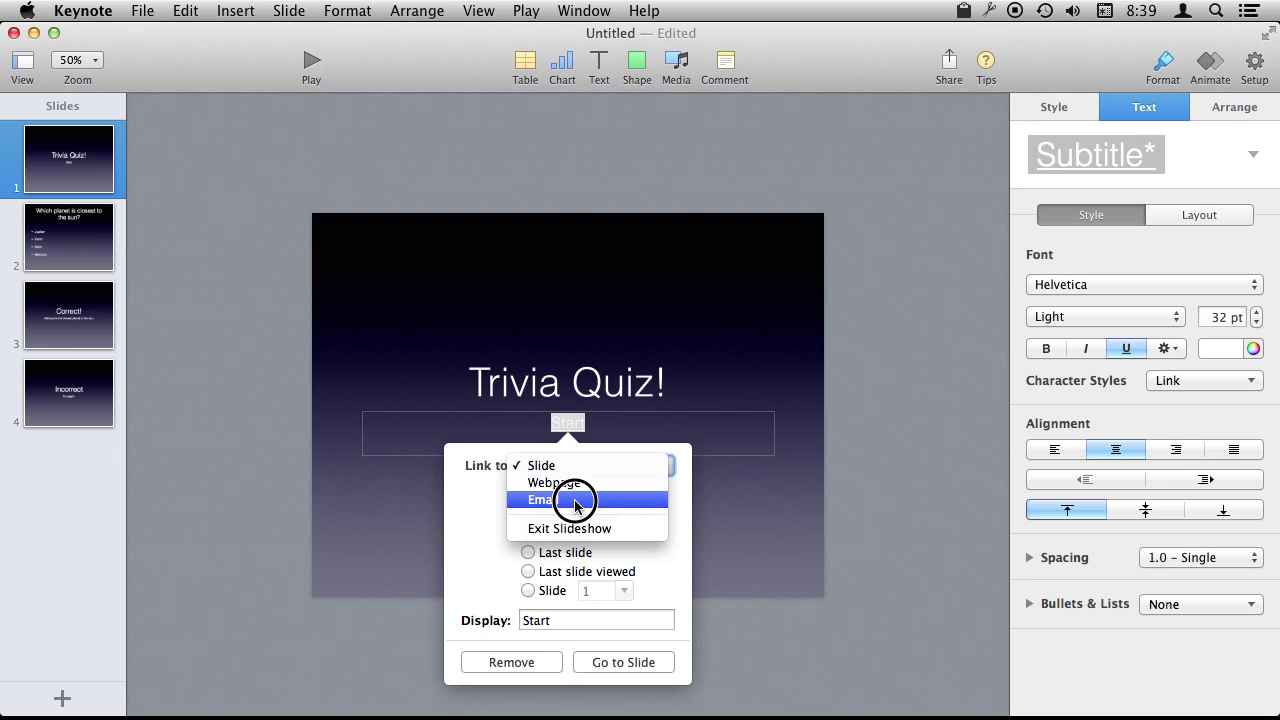
left_click(484, 538)
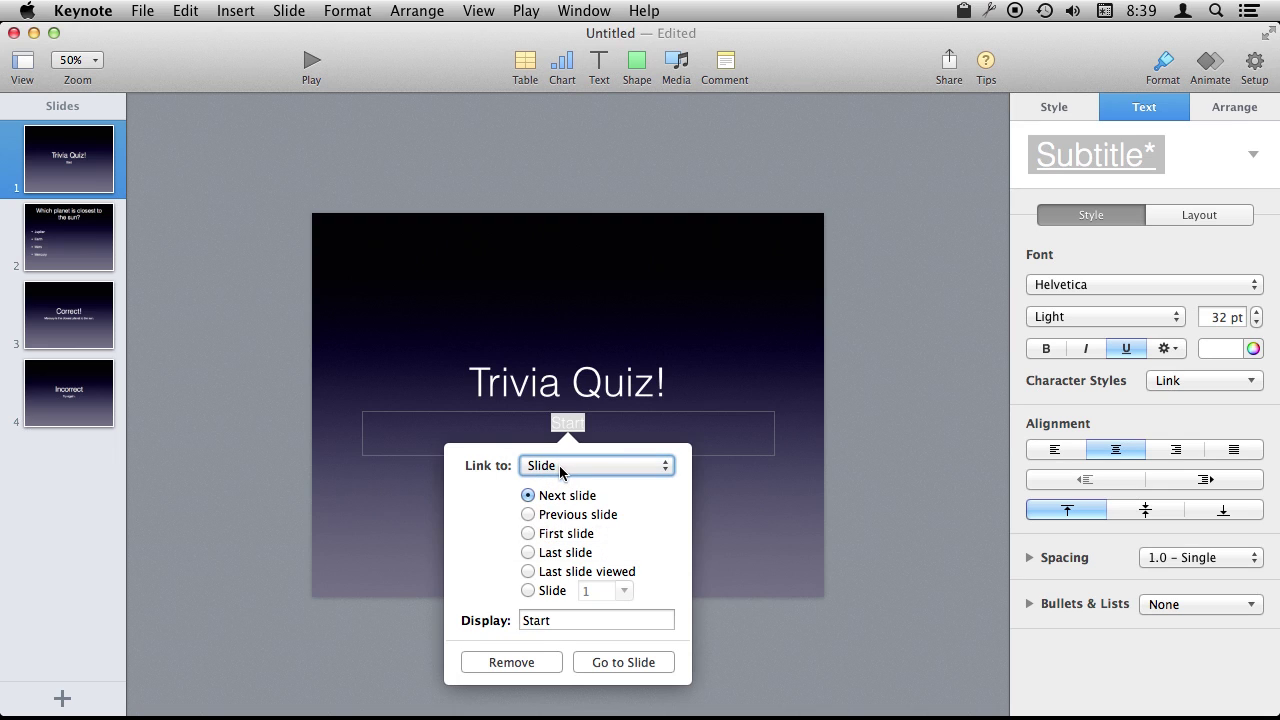
left_click(528, 591)
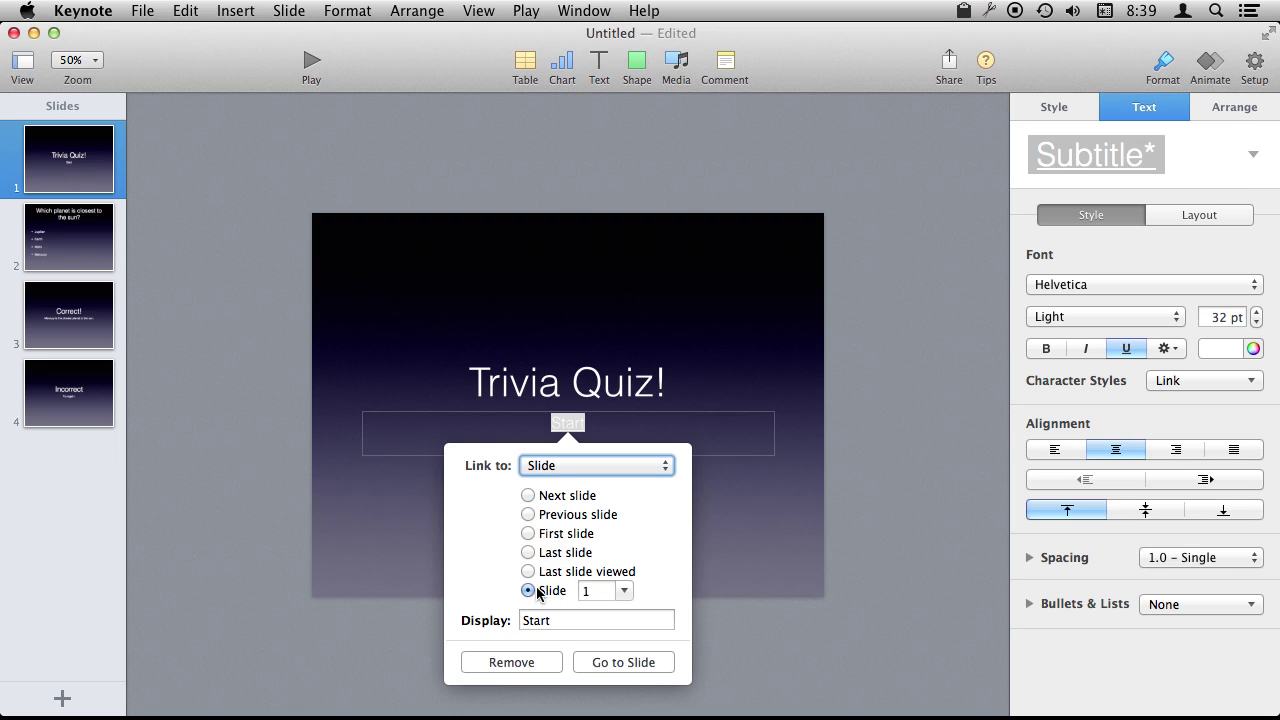
left_click(626, 592)
left_click(606, 633)
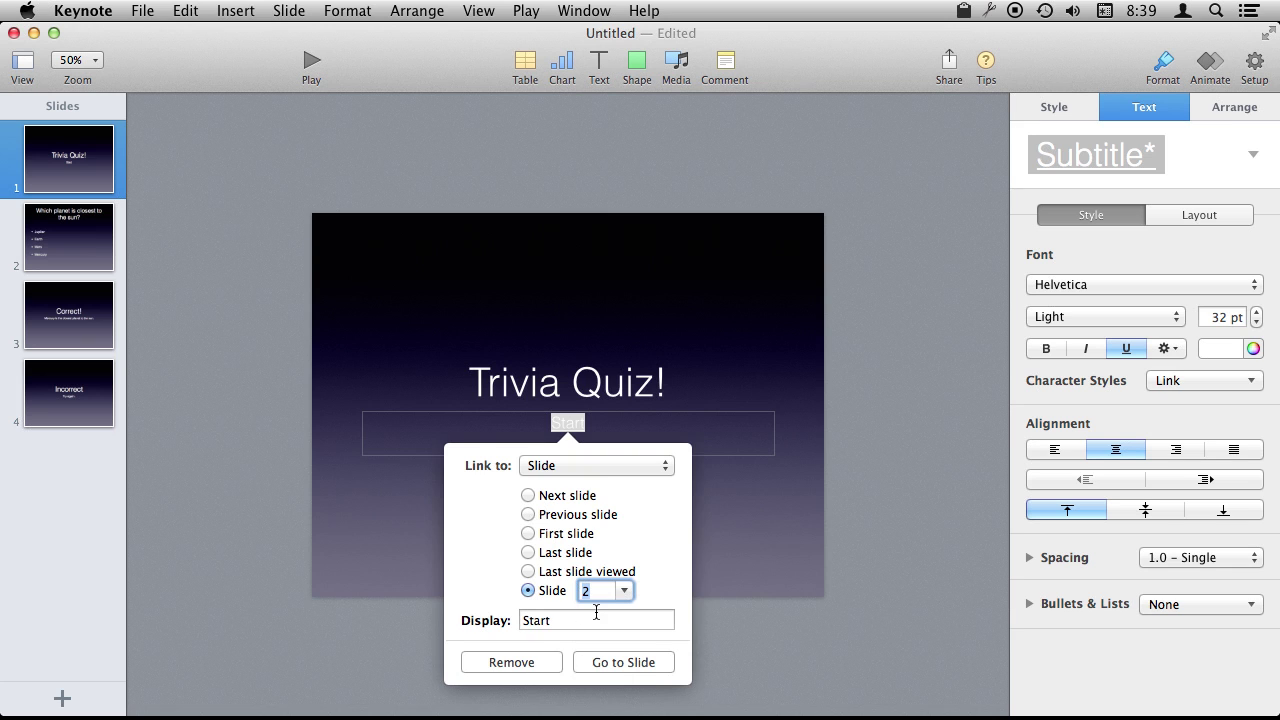
left_click(310, 70)
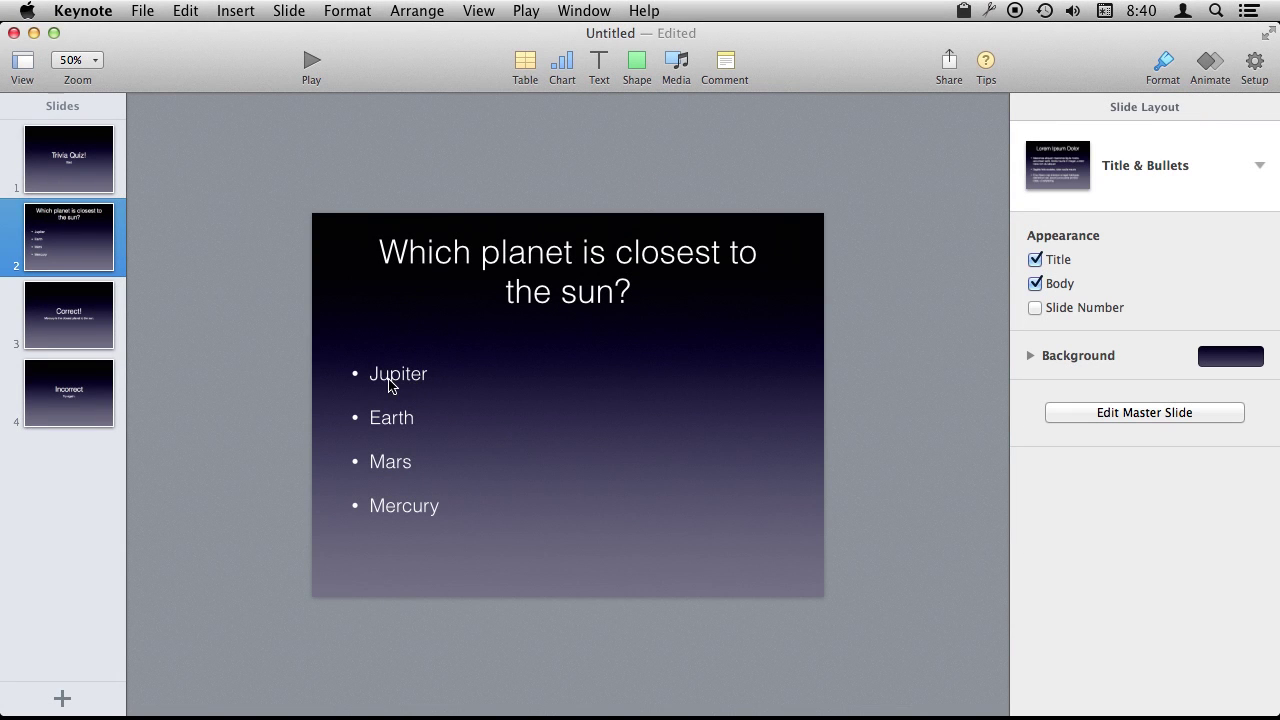
Link the answer Mercury to the Correct! slide (slide 3).
double_click(401, 508)
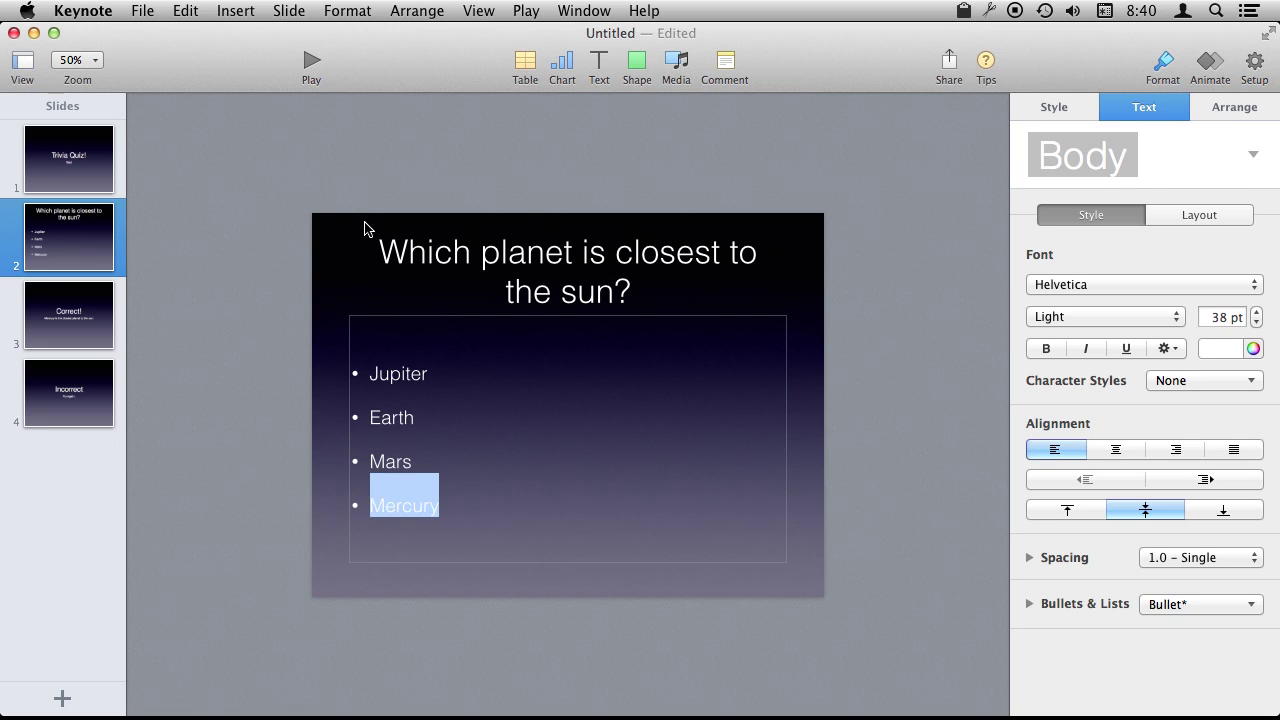
key("super+k")
left_click(394, 368)
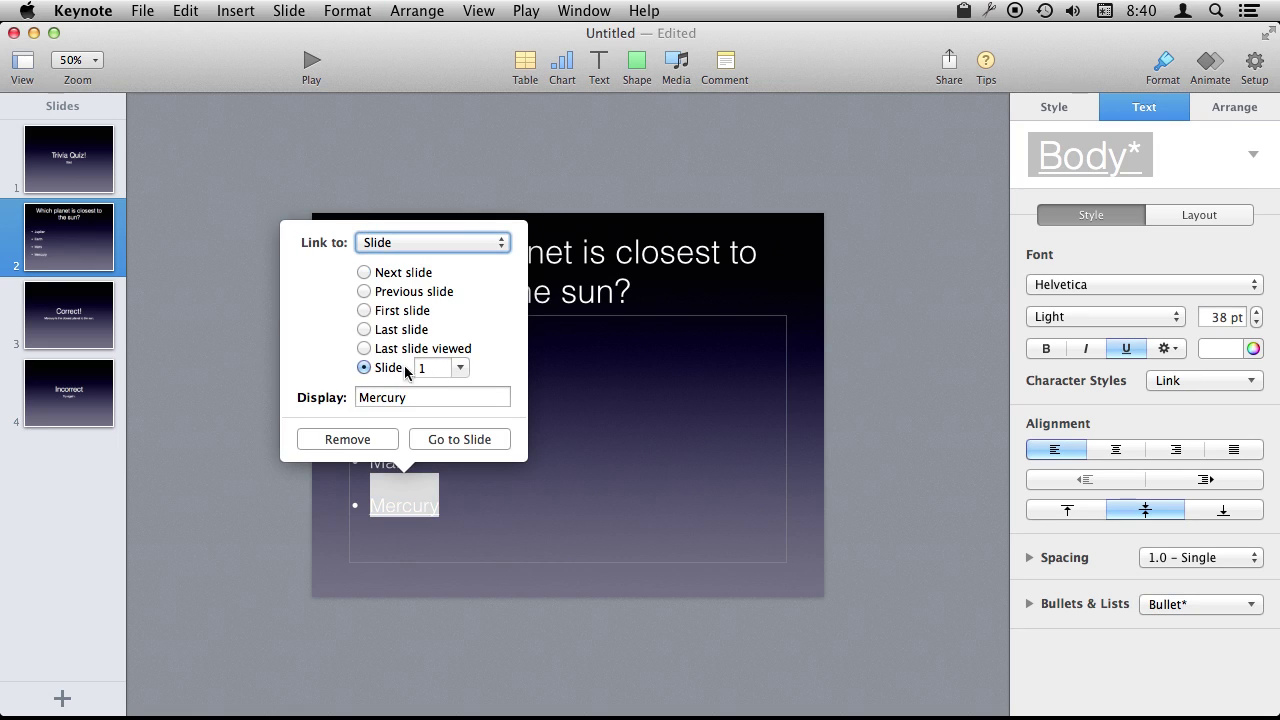
left_click(460, 368)
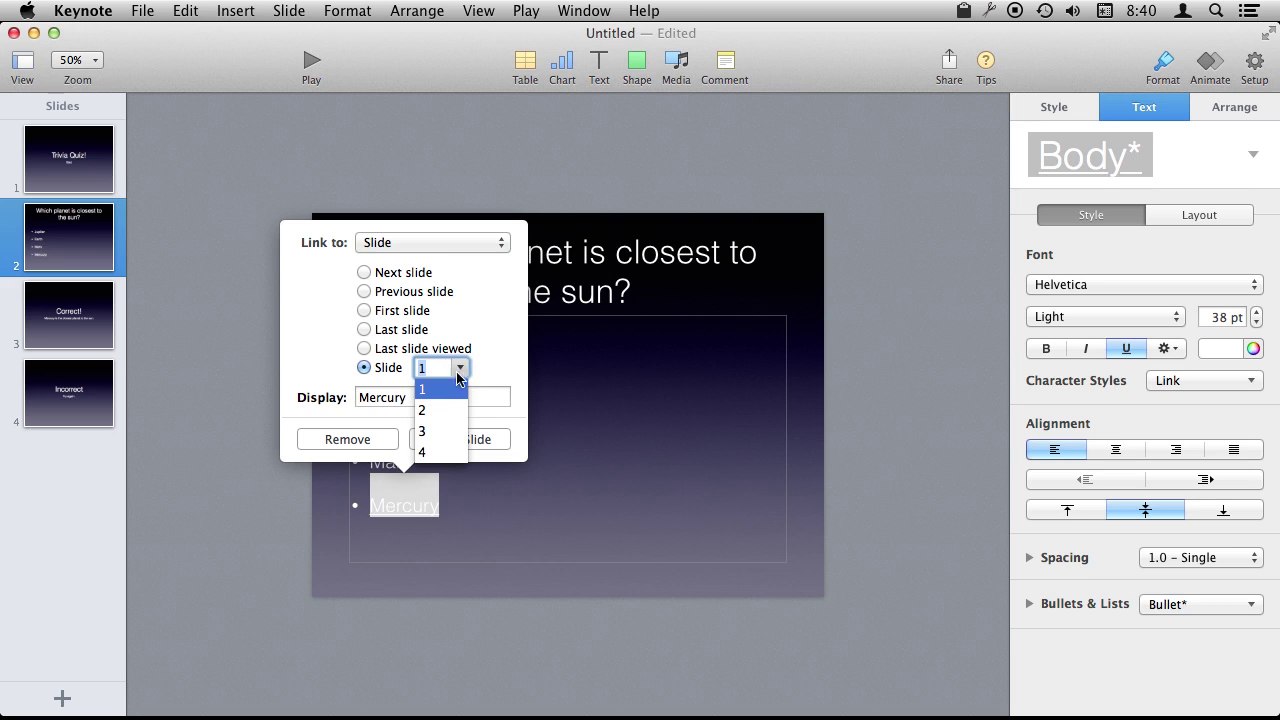
left_click(428, 412)
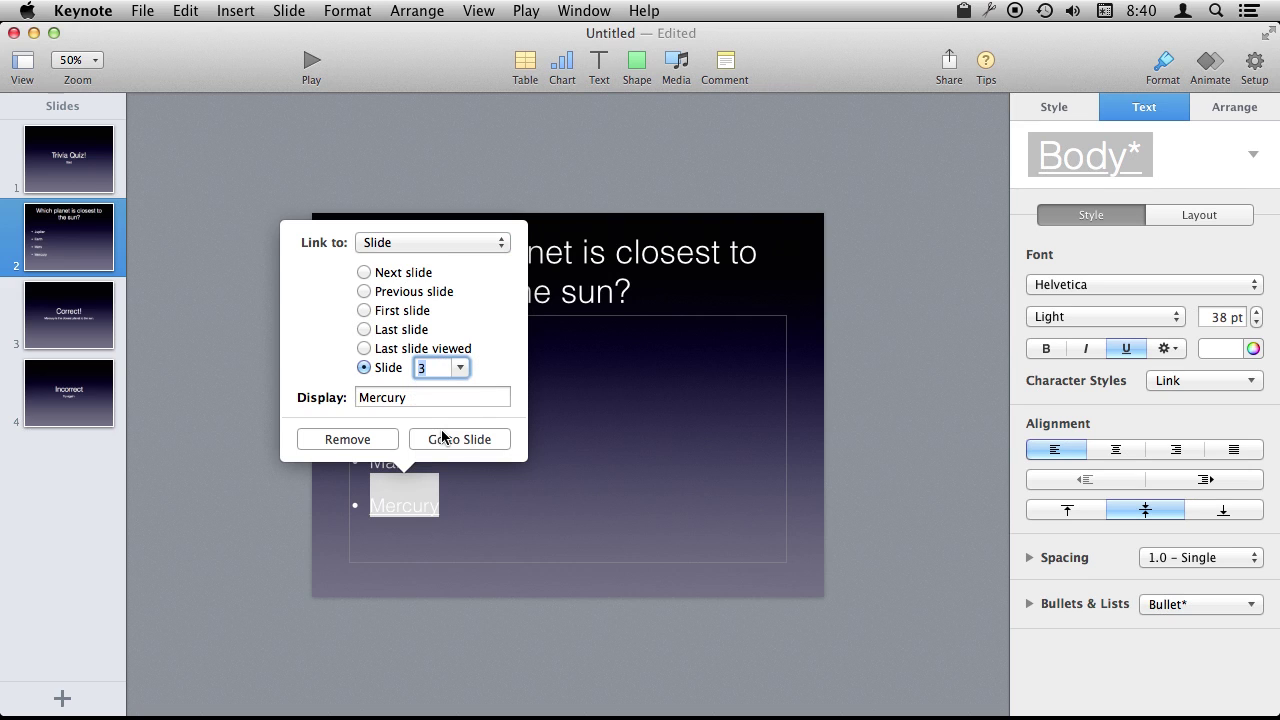
left_click(528, 479)
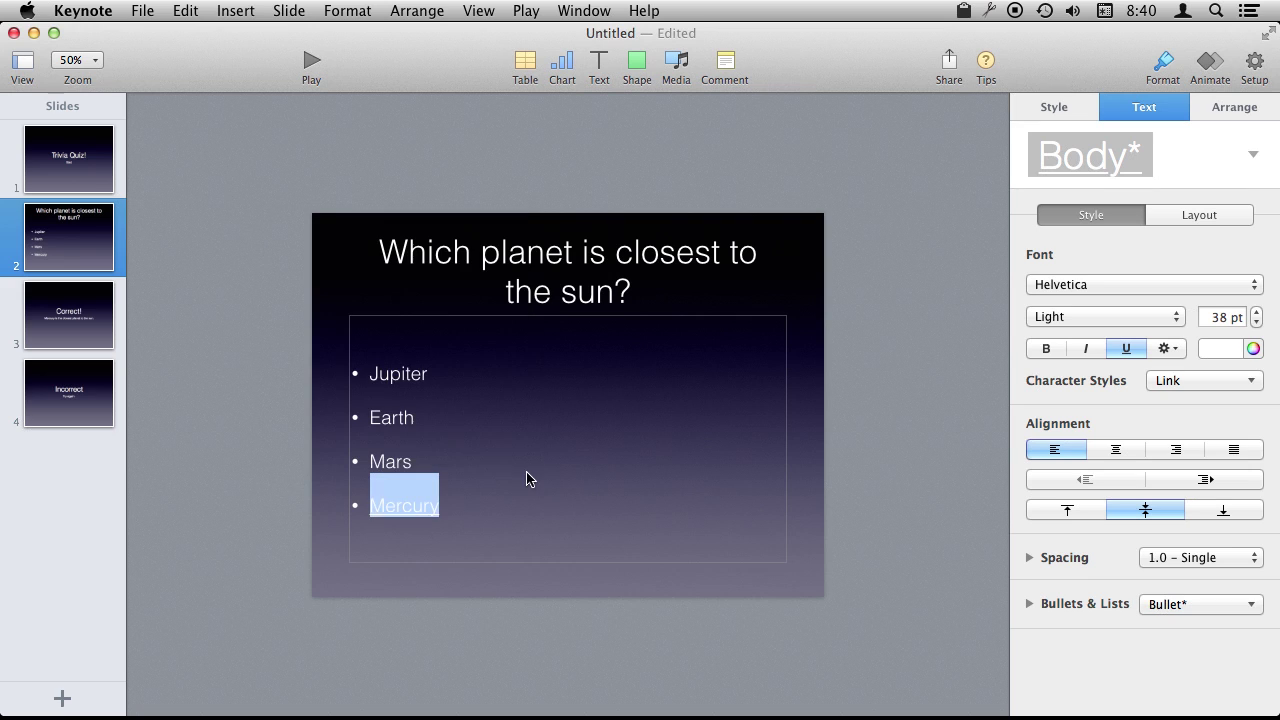
Link Jupiter to the Incorrect slide (slide 4), select Earth, and play the slideshow.
double_click(395, 374)
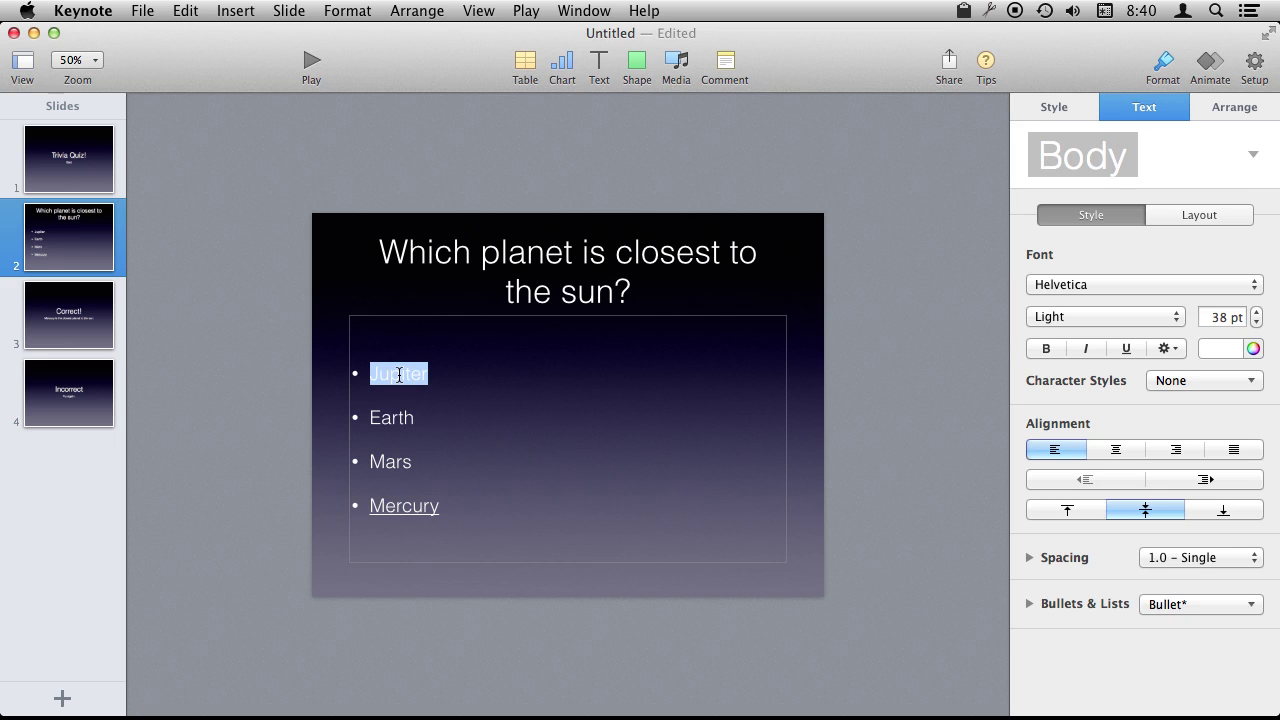
key("super+k")
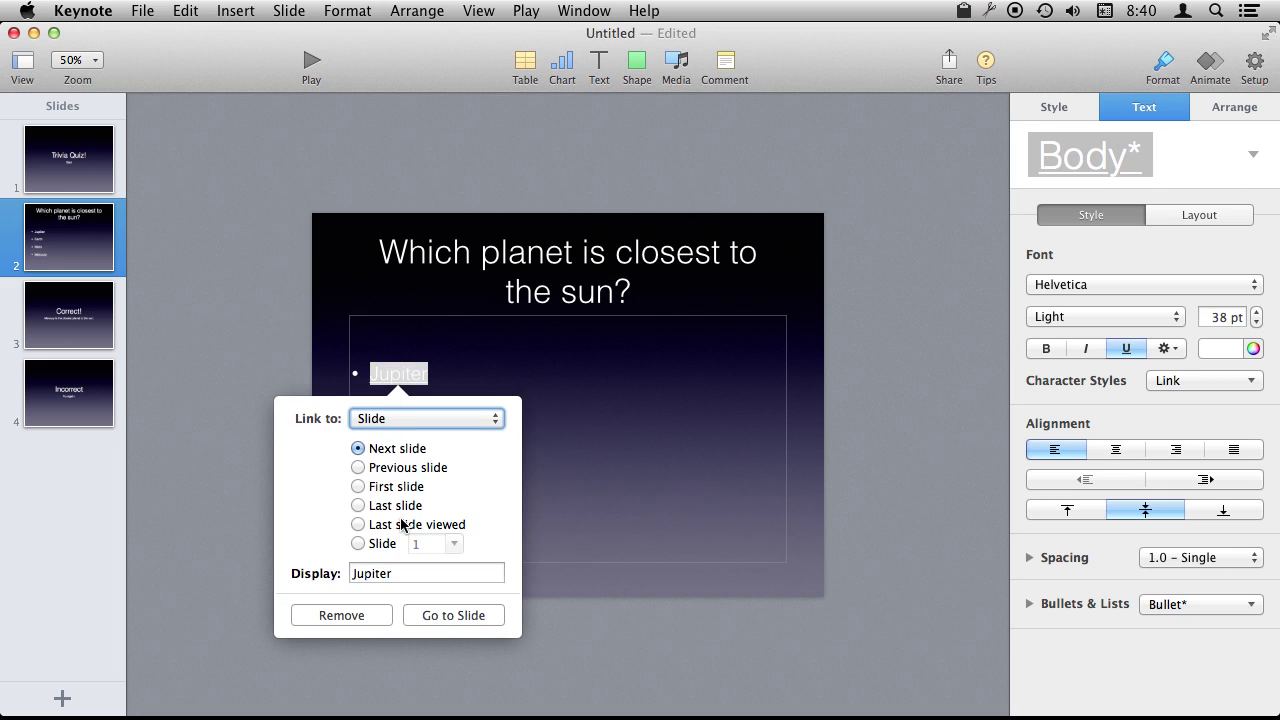
left_click(388, 545)
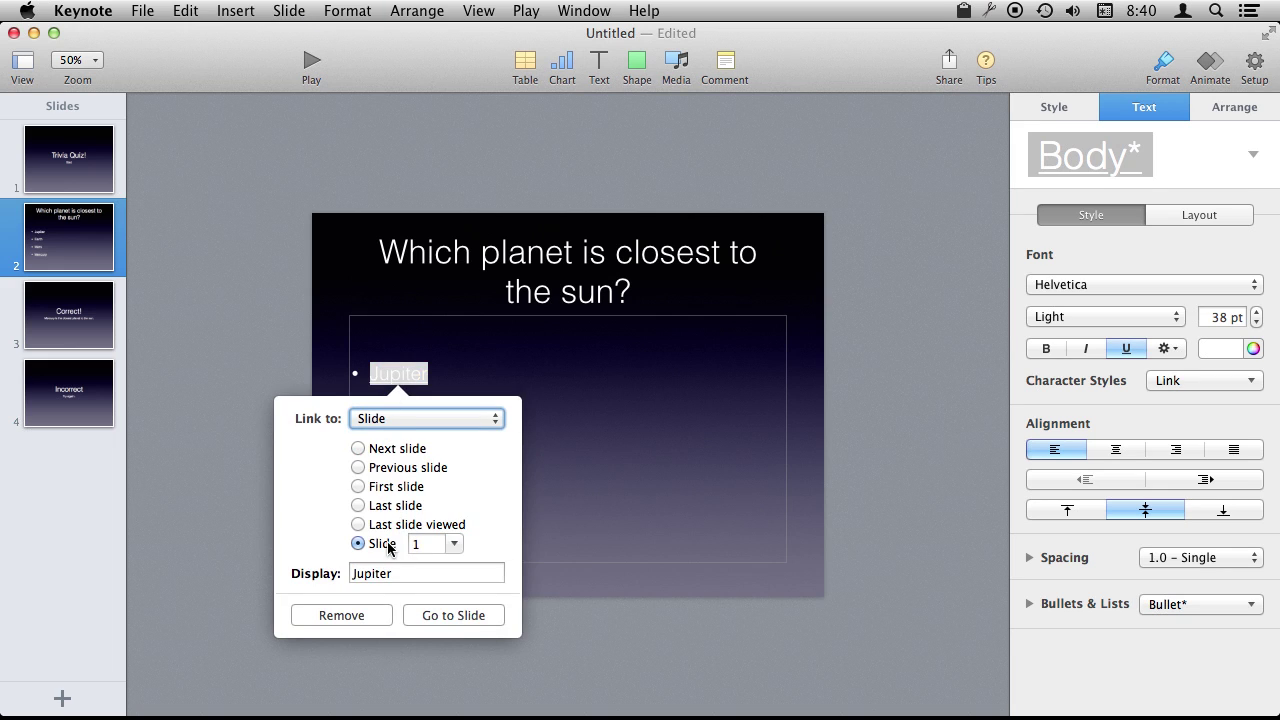
left_click(453, 545)
left_click(435, 628)
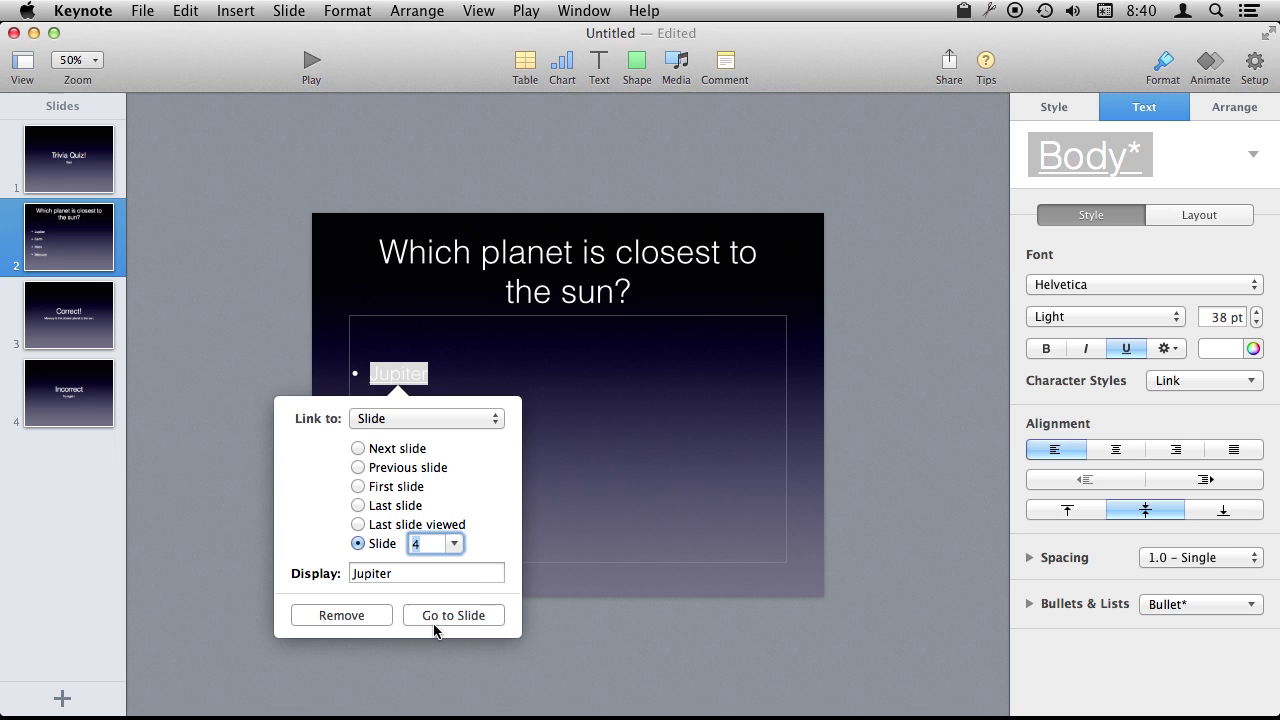
left_click(640, 434)
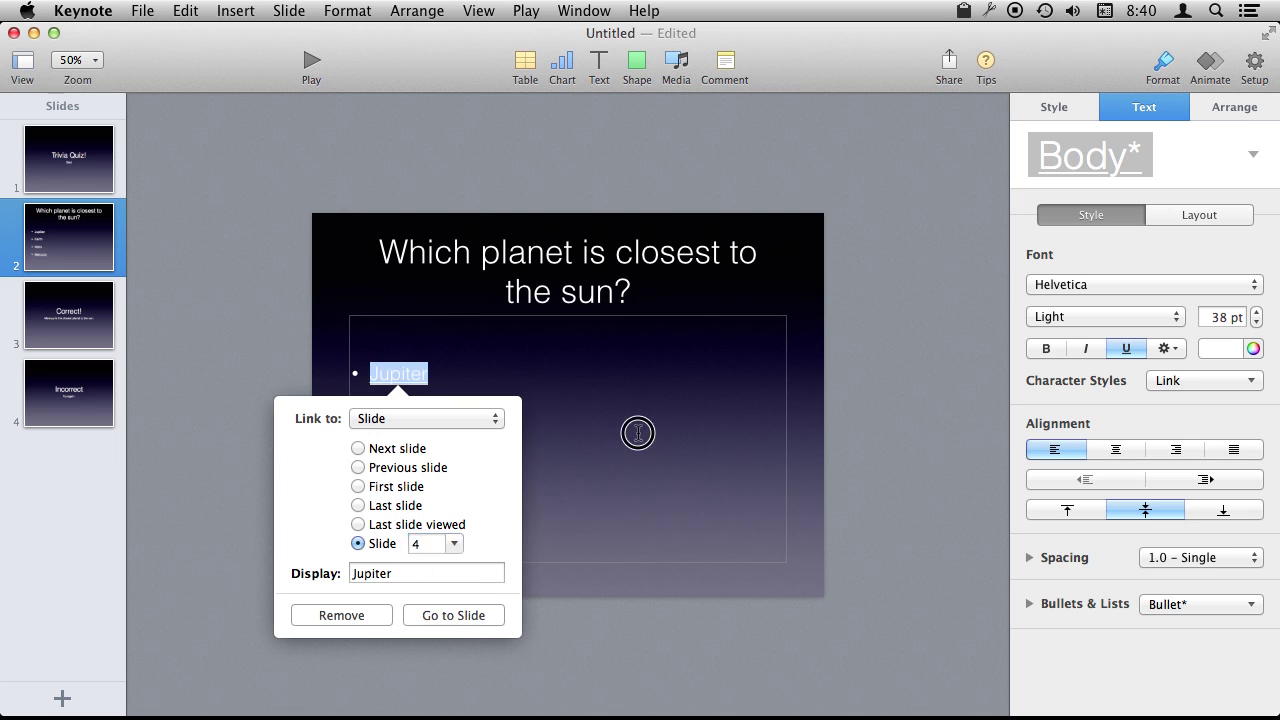
double_click(394, 418)
left_click(309, 63)
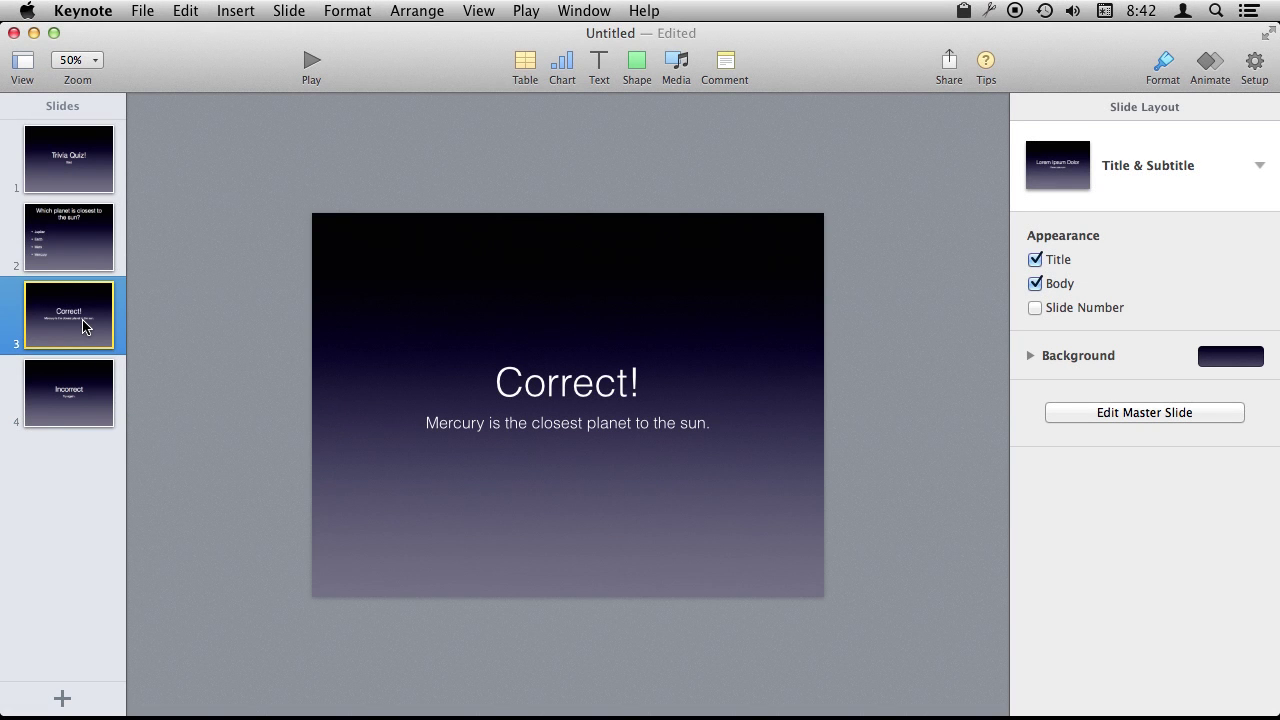
Add a text box reading 'Continue' below the Correct! slide's message.
left_click(84, 372)
left_click(80, 312)
left_click(597, 66)
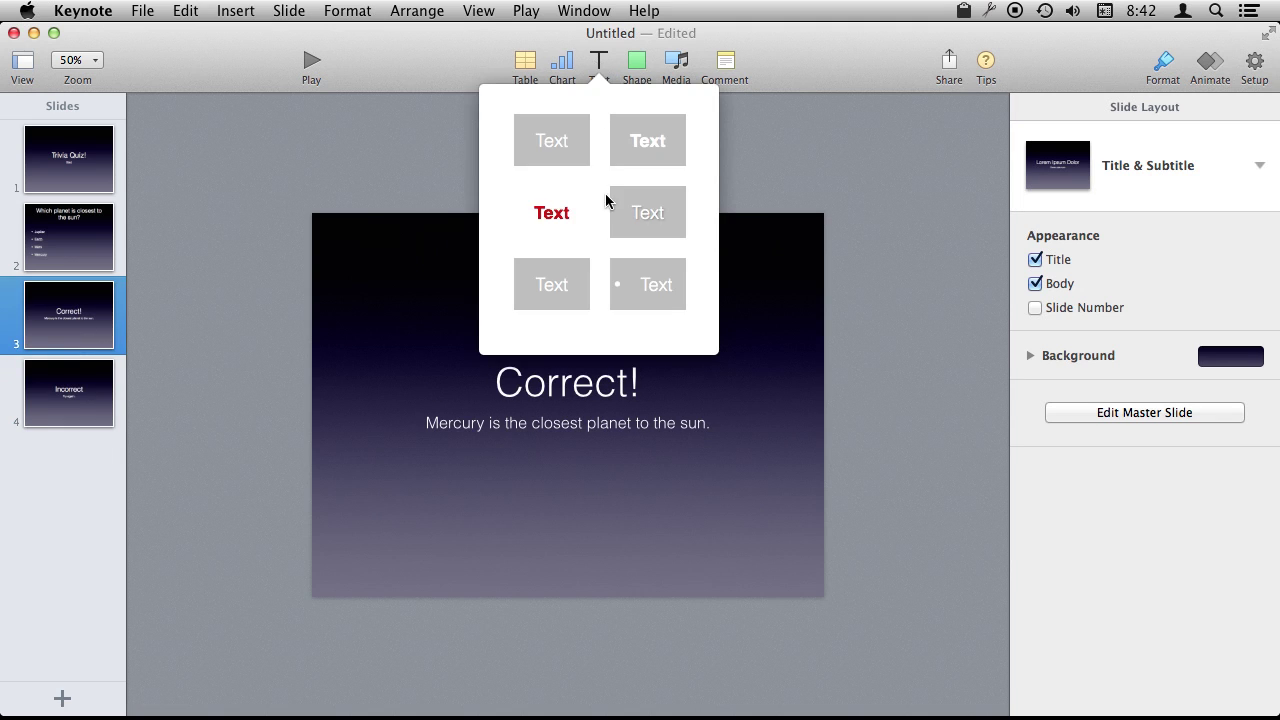
left_click(553, 133)
key("shift+Down")
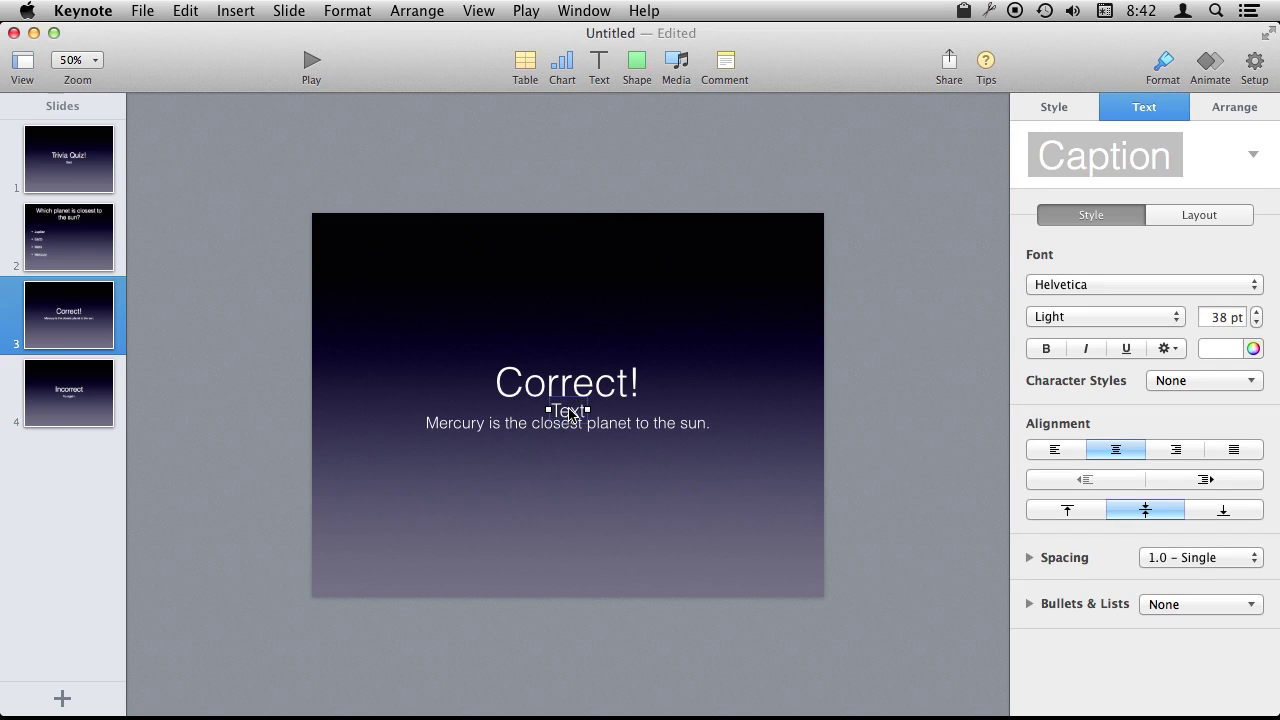
key("shift+Down")
key("shift+Down")
key("shift+Down")
key("shift+Down")
key("shift+Down")
key("shift+Down")
key("shift+Down")
key("shift+Down")
key("shift+Down")
key("shift+Down")
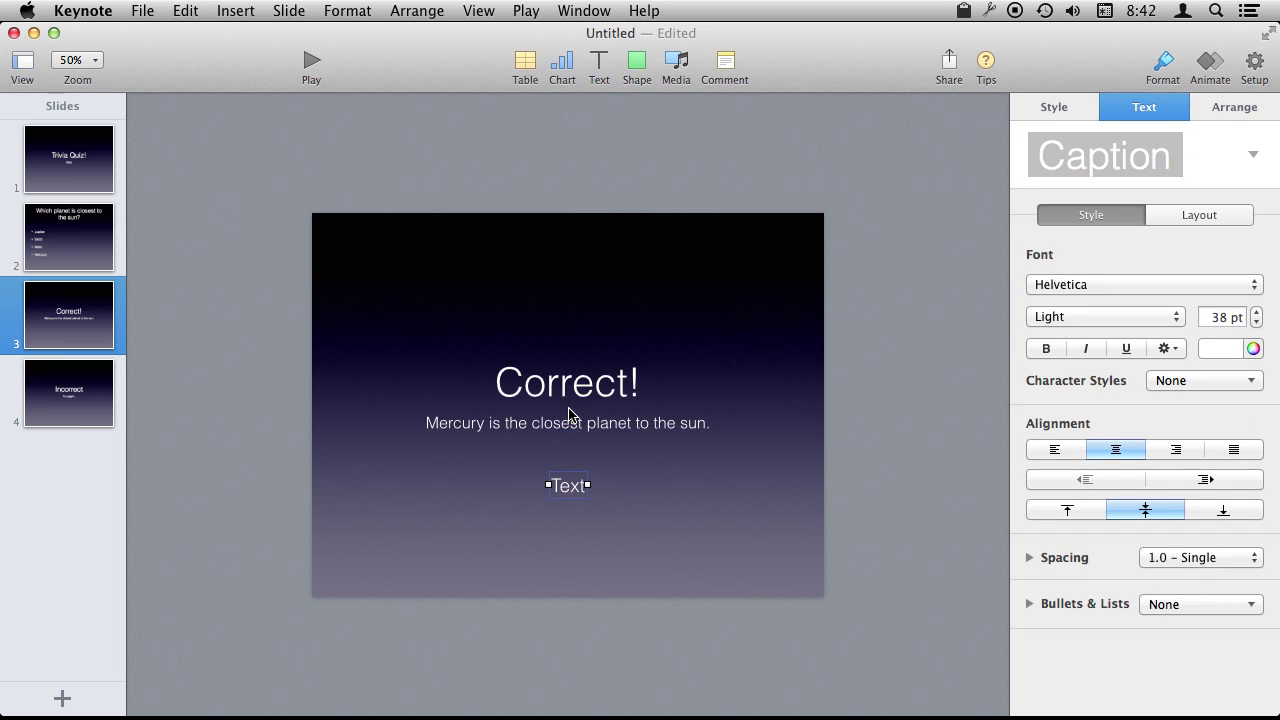
double_click(571, 485)
type("Continue")
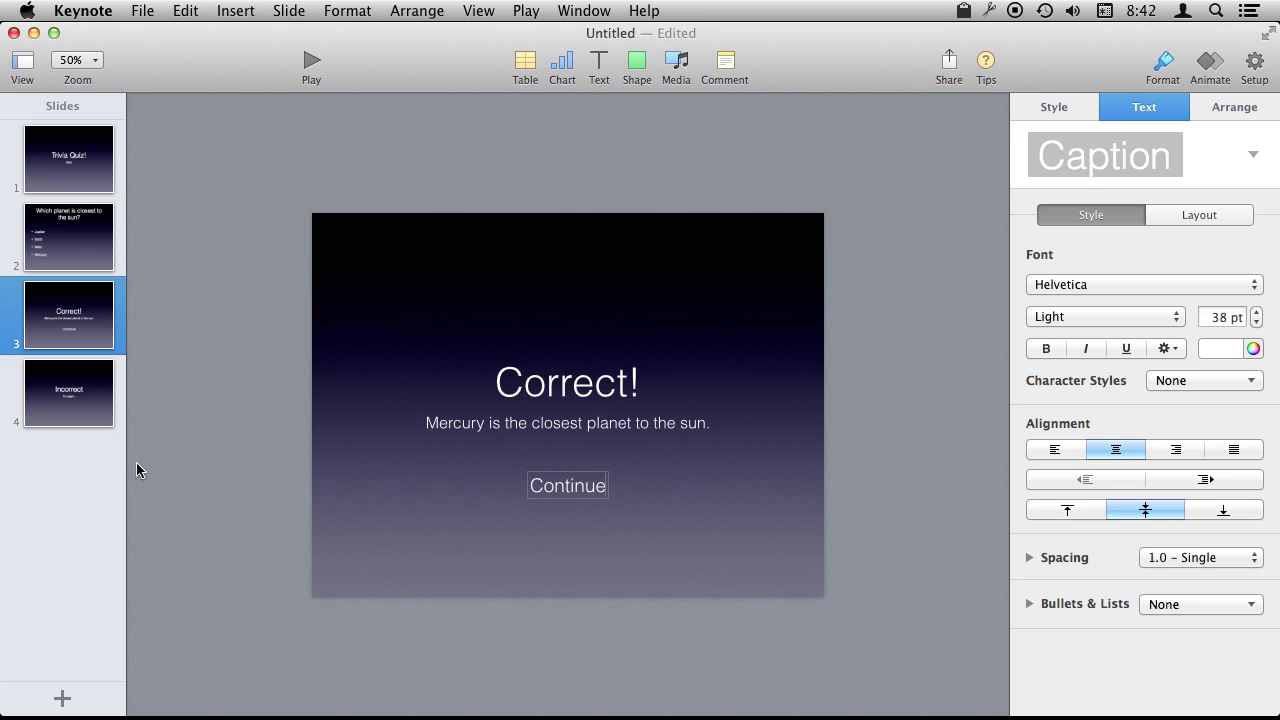
left_click(93, 461)
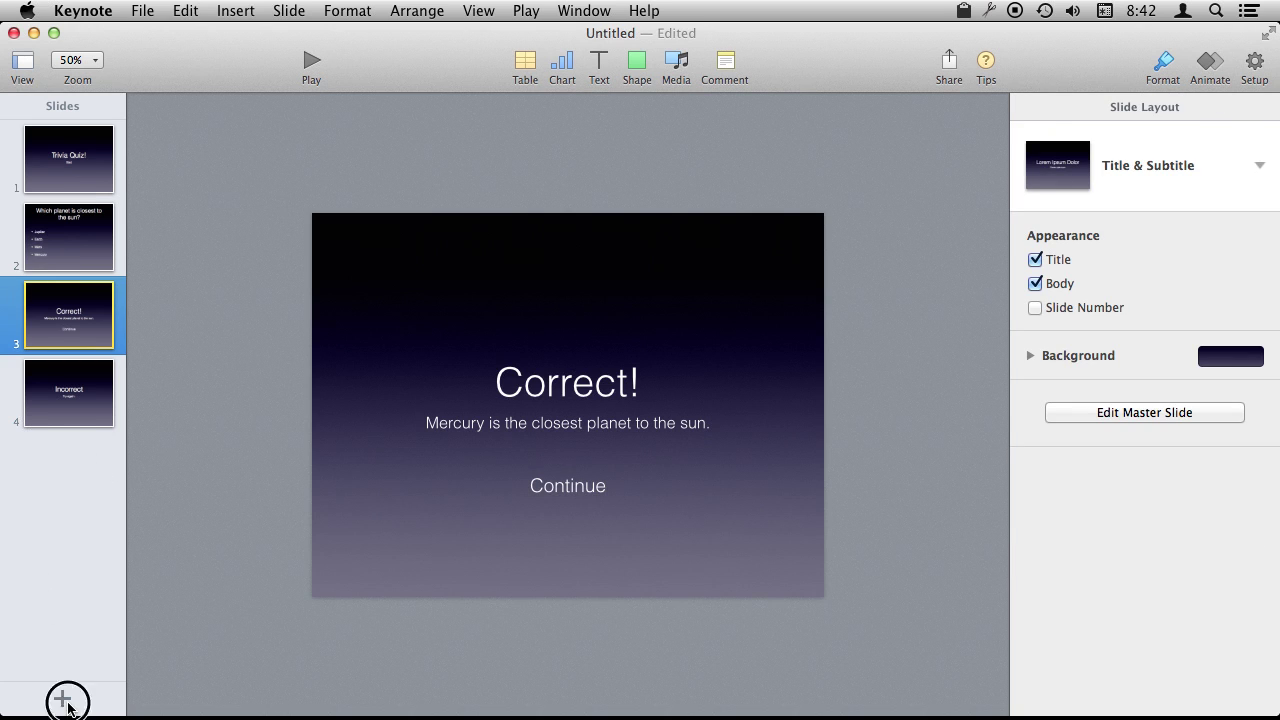
Add a blank Title & Subtitle slide after the Incorrect slide and reselect Continue.
left_click(62, 698)
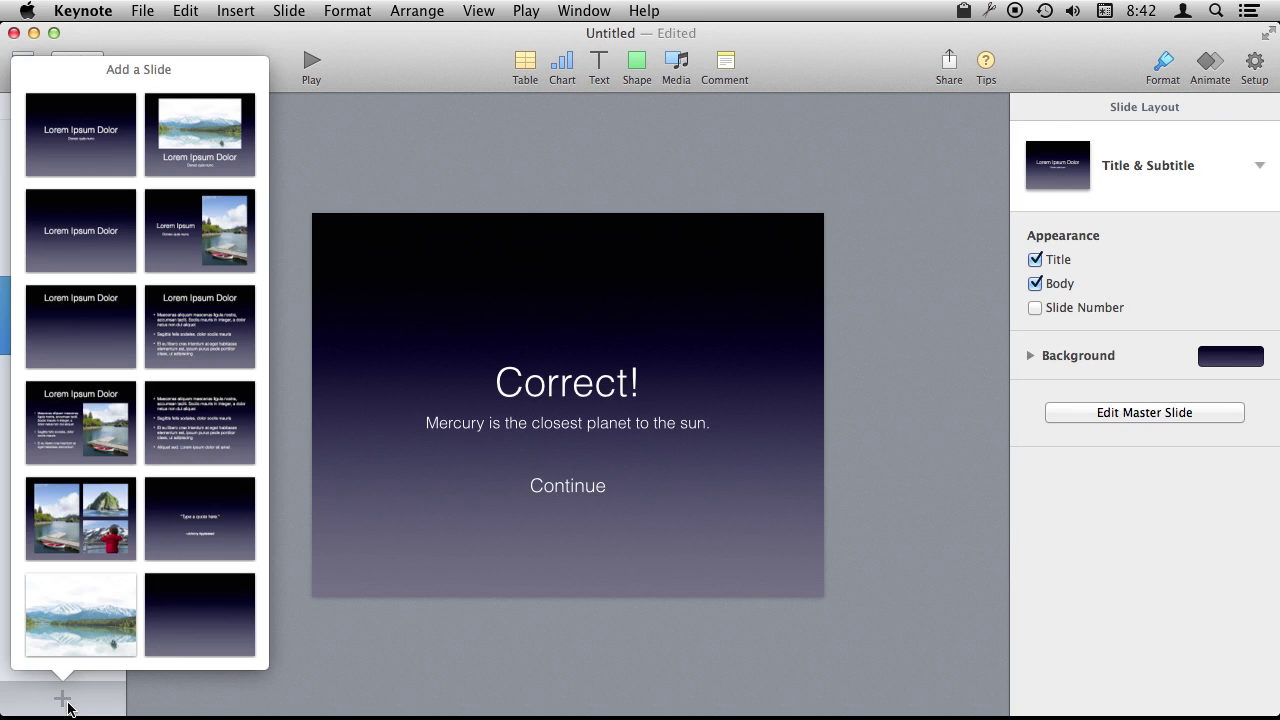
left_click(90, 143)
left_click_drag(64, 395, 64, 503)
left_click(76, 332)
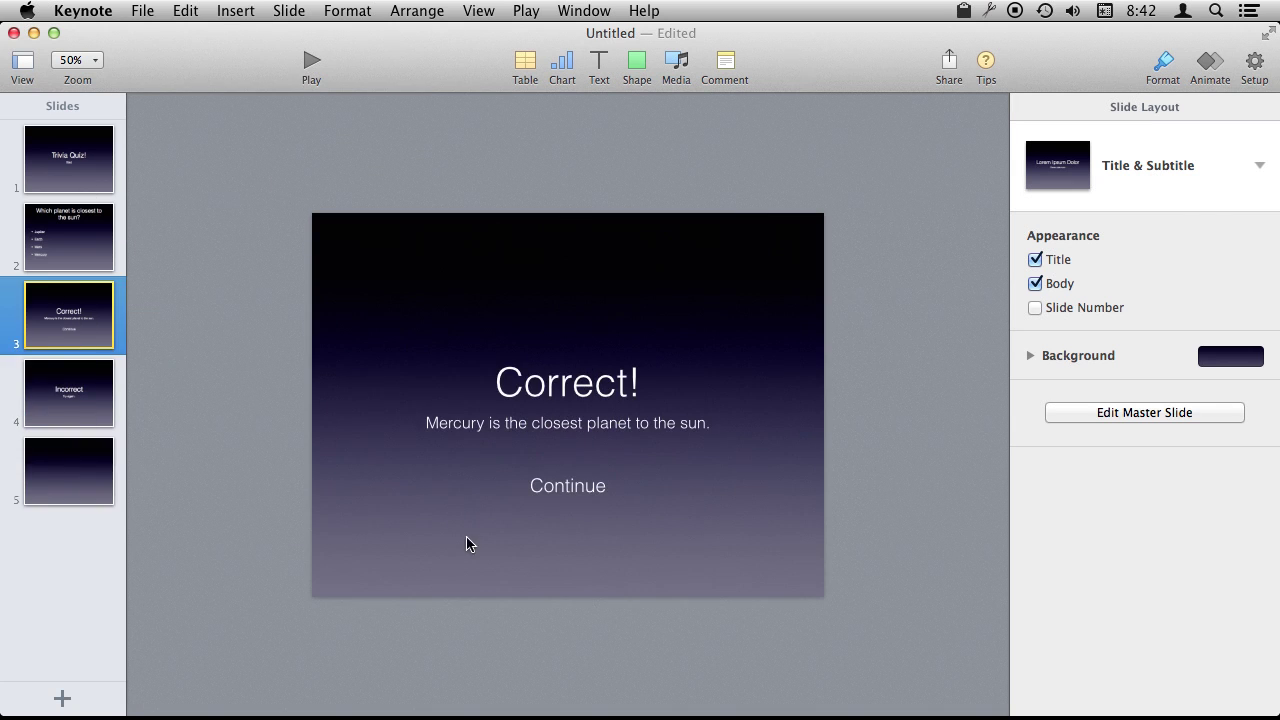
double_click(568, 482)
Link the Continue text on the Correct! slide to slide 5.
key("super+k")
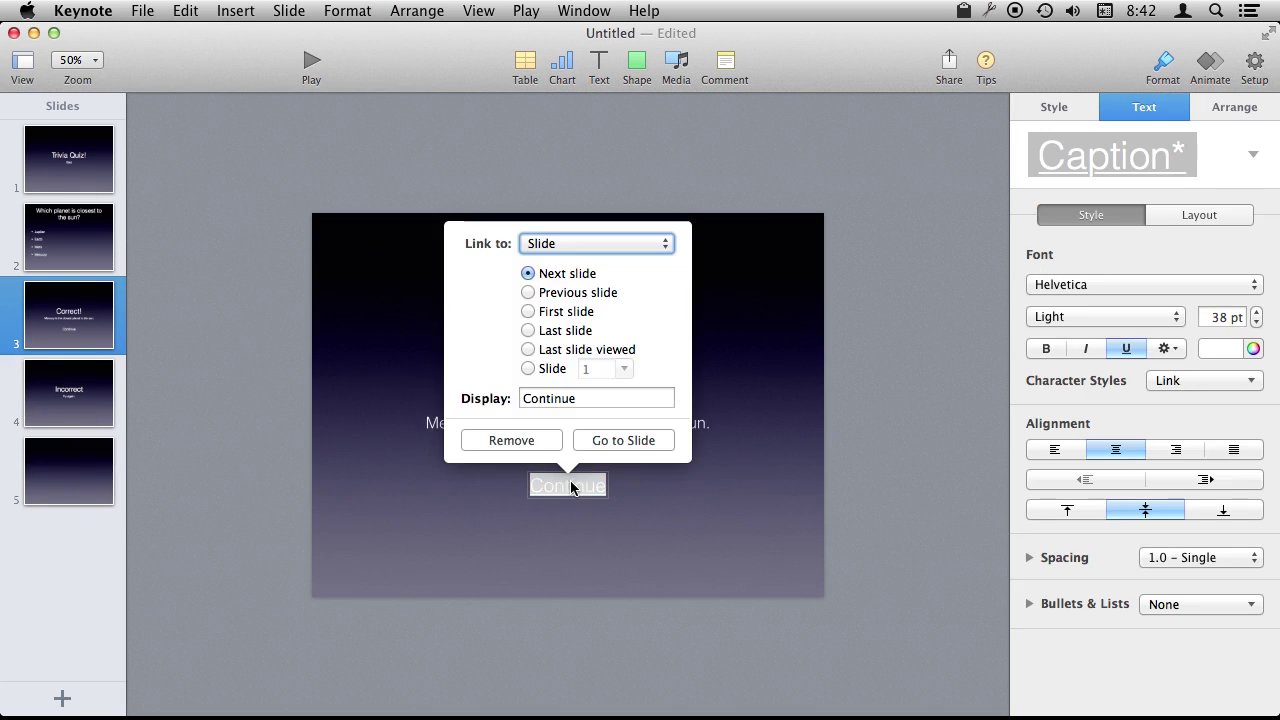
left_click(553, 368)
left_click(611, 368)
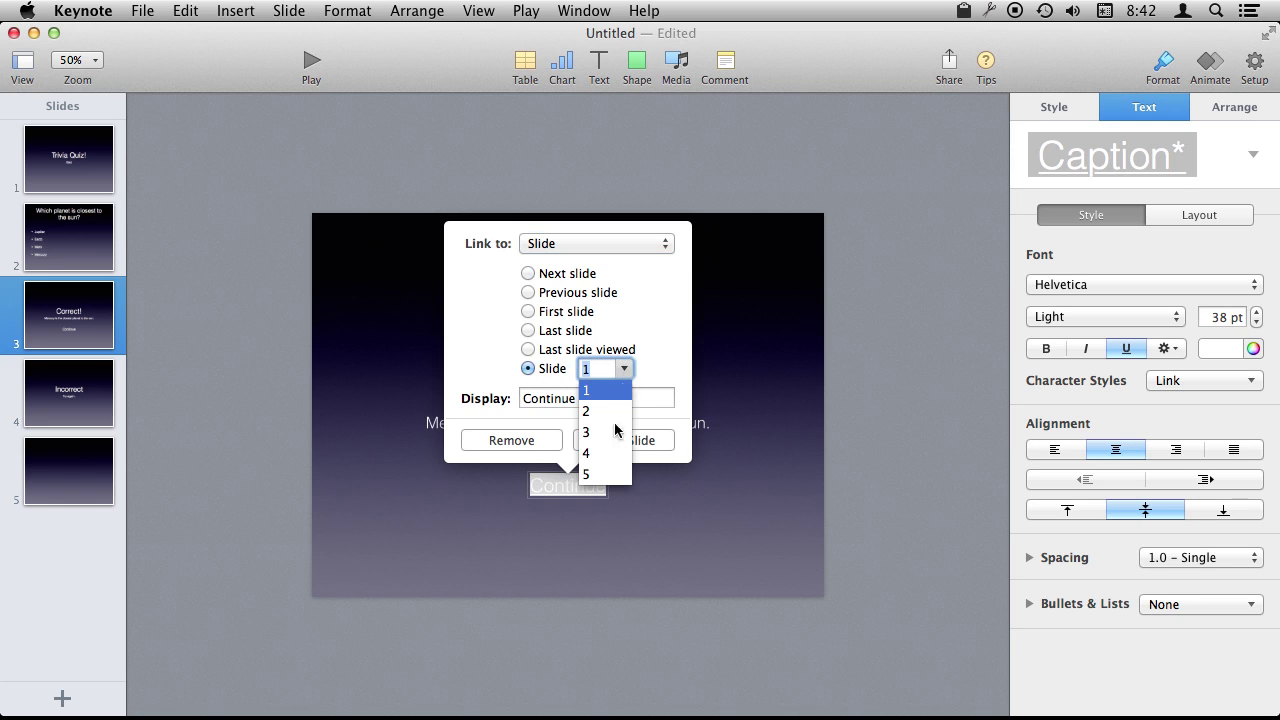
left_click(604, 476)
left_click(677, 492)
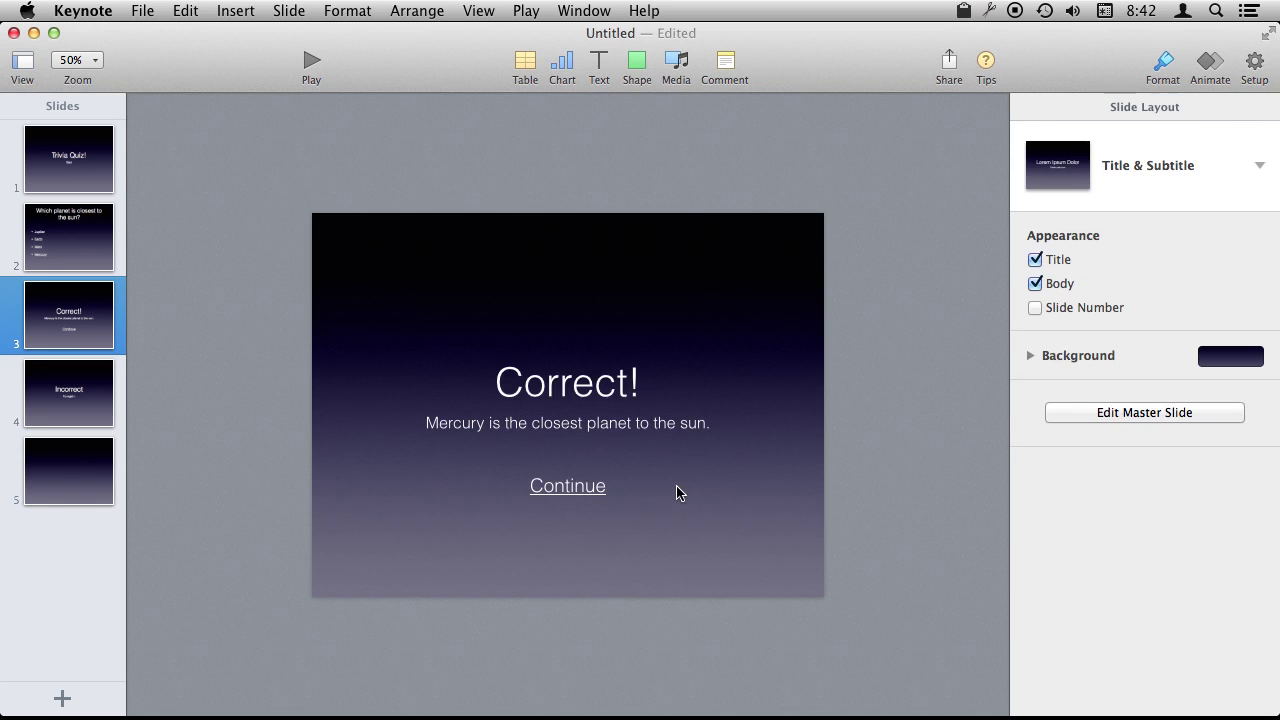
left_click(571, 486)
left_click(372, 398)
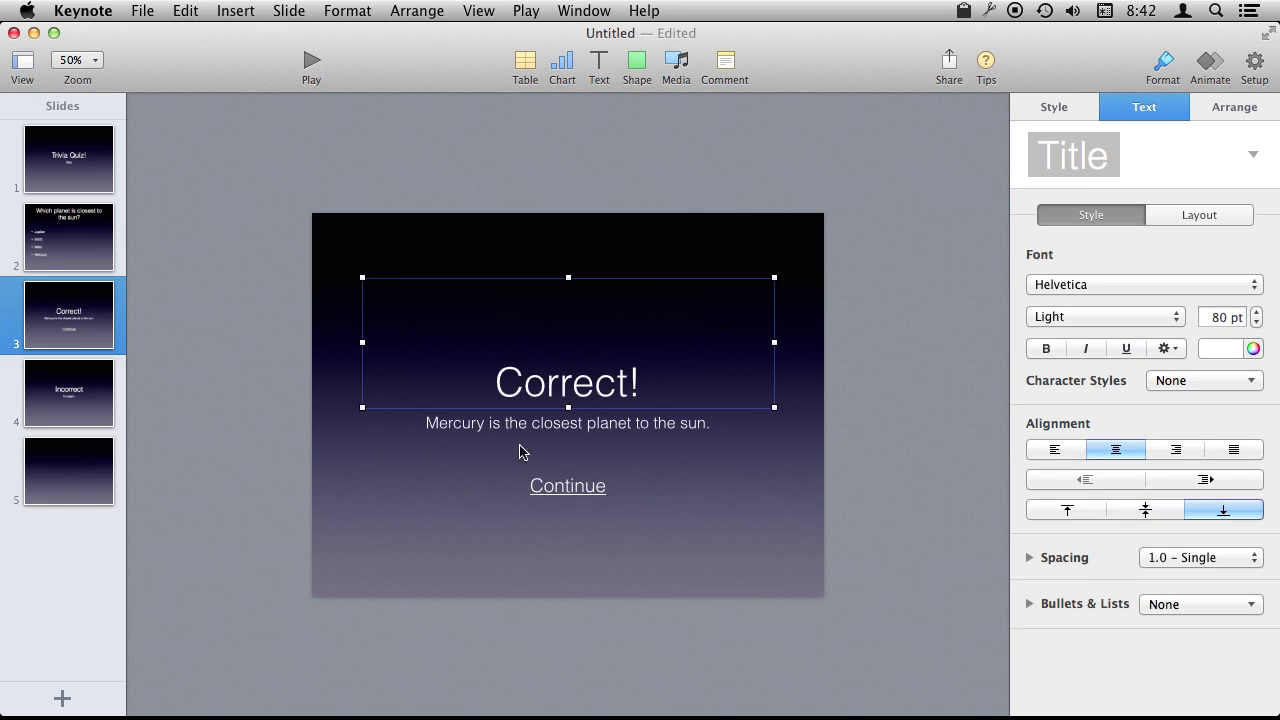
left_click(547, 490)
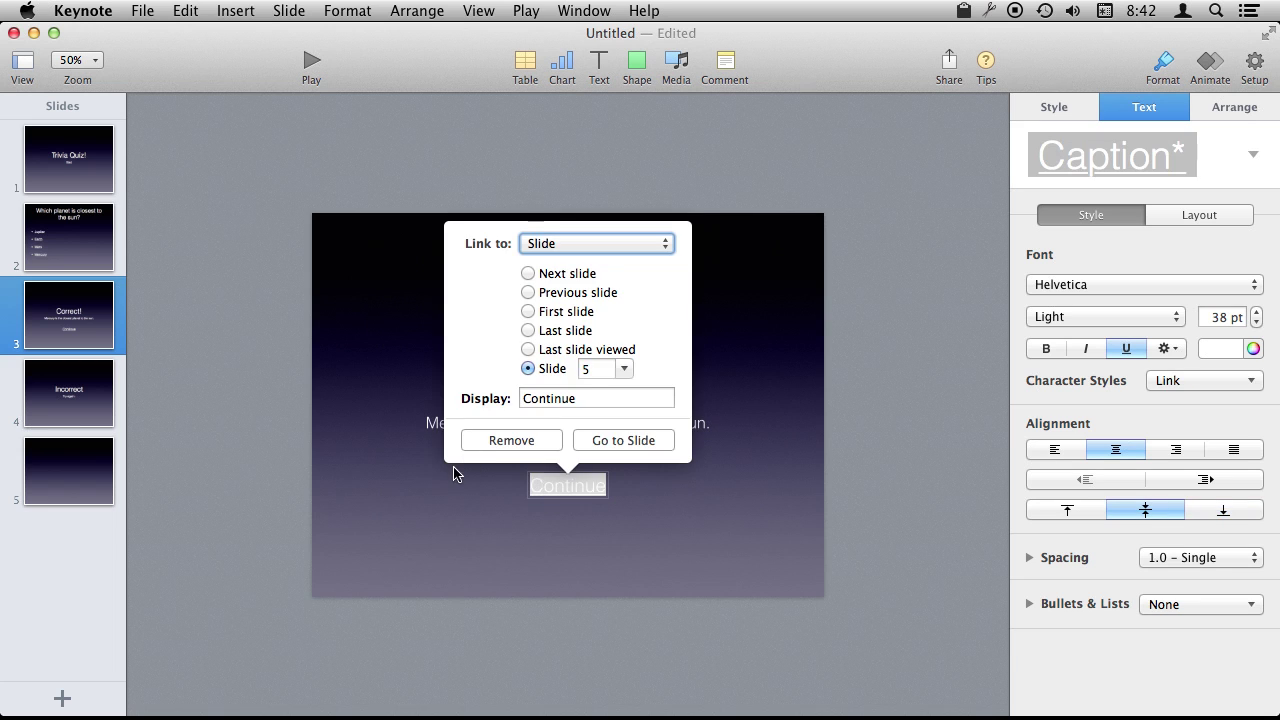
left_click(508, 494)
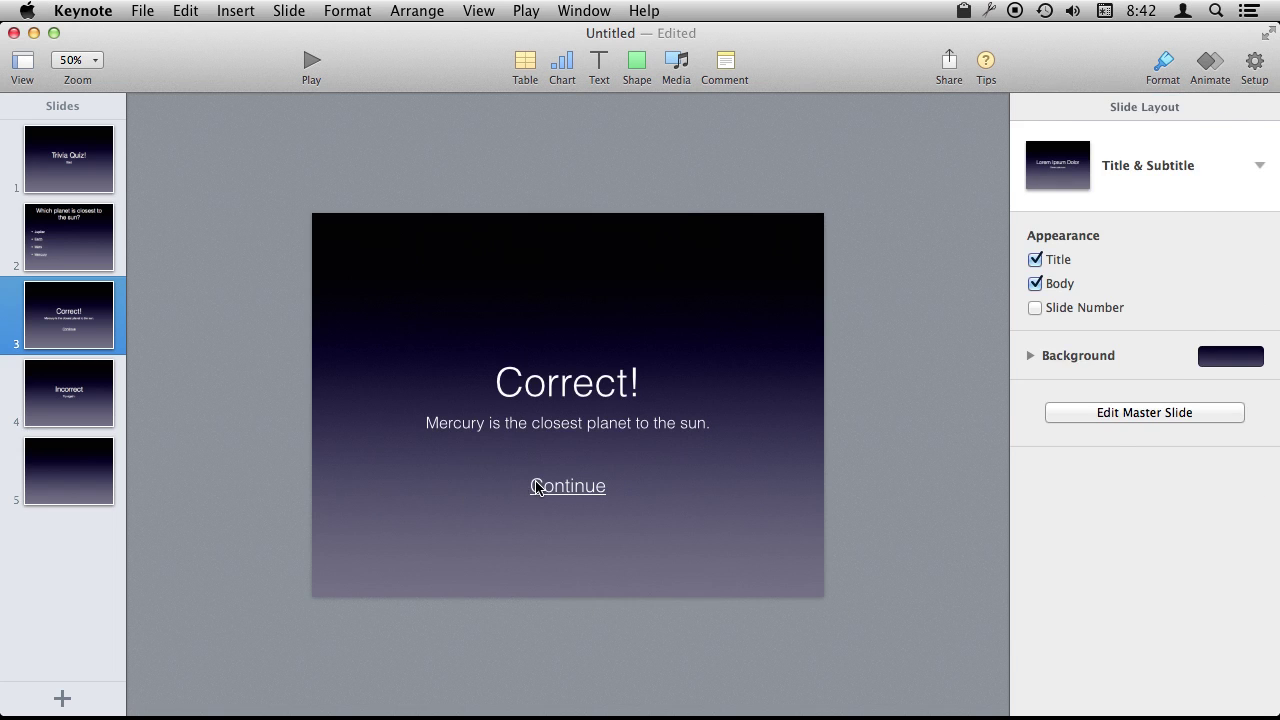
left_click(537, 487)
left_click(506, 480)
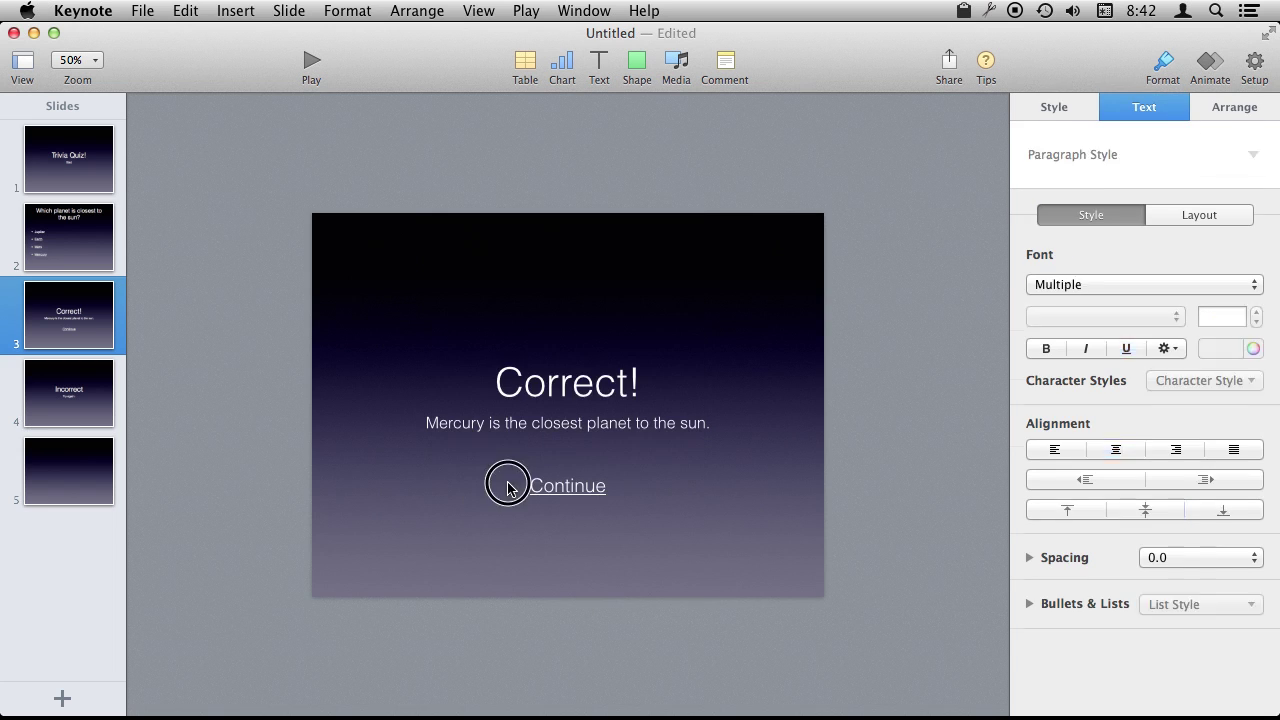
Paste a copy of the linked Continue text box onto the Incorrect slide.
left_click_drag(489, 477, 634, 508)
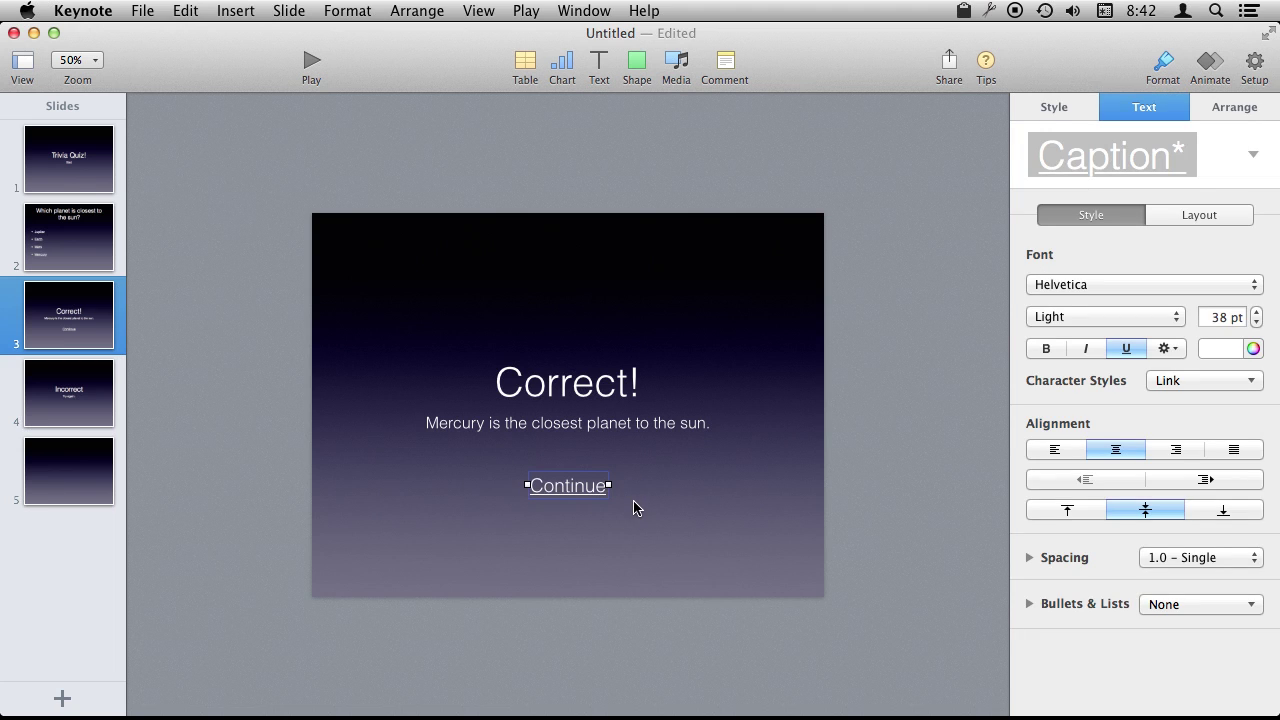
left_click(72, 407)
key("super+v")
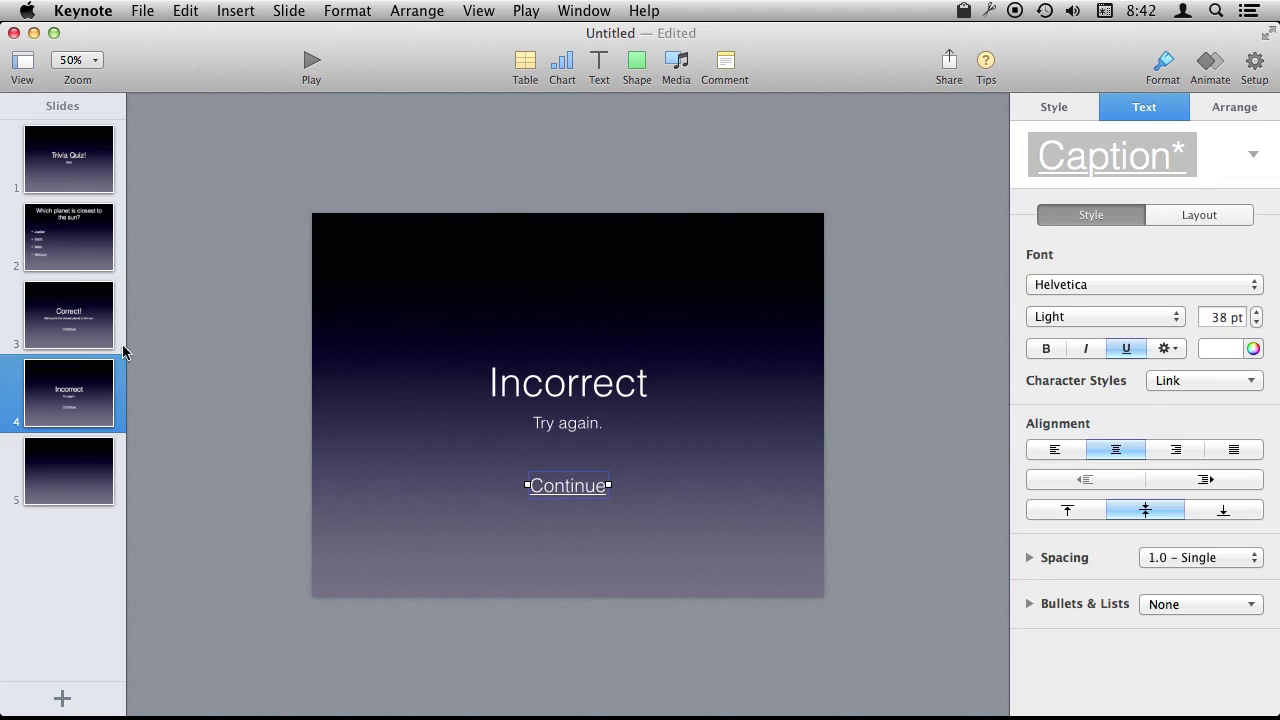
left_click(90, 300)
left_click(75, 395)
left_click(72, 318)
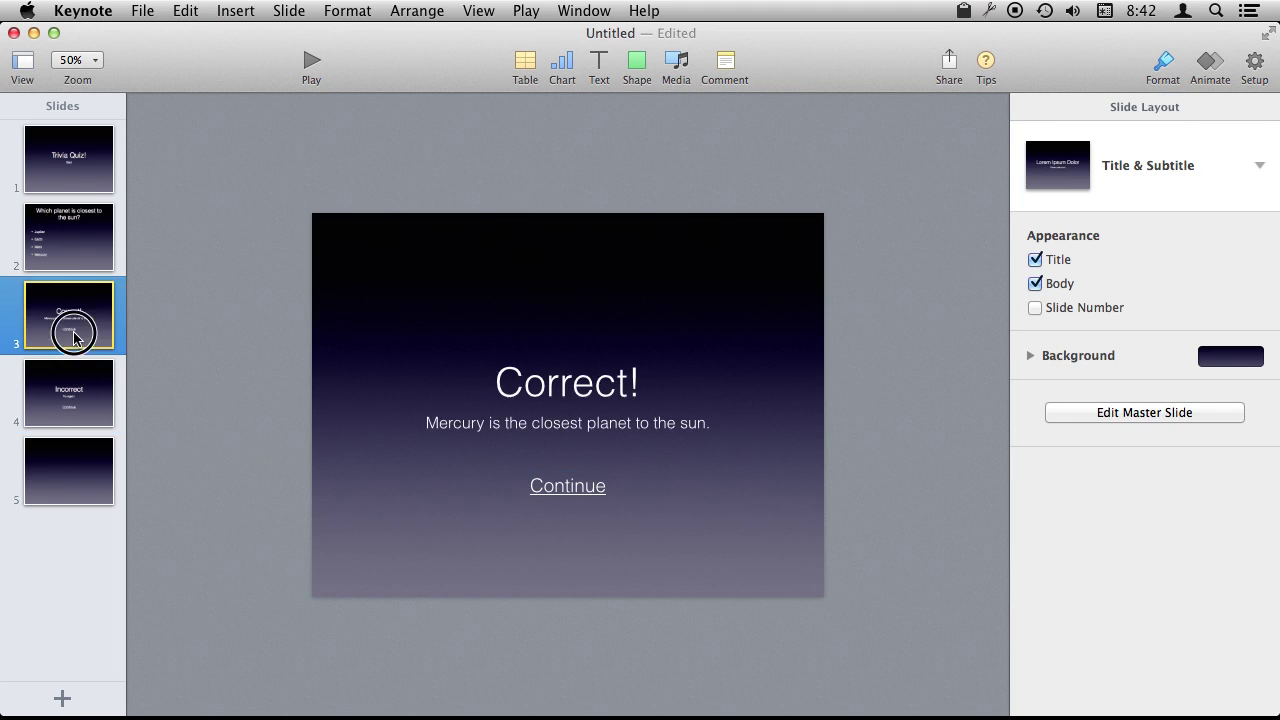
Return to the Incorrect slide (slide 4).
left_click(76, 370)
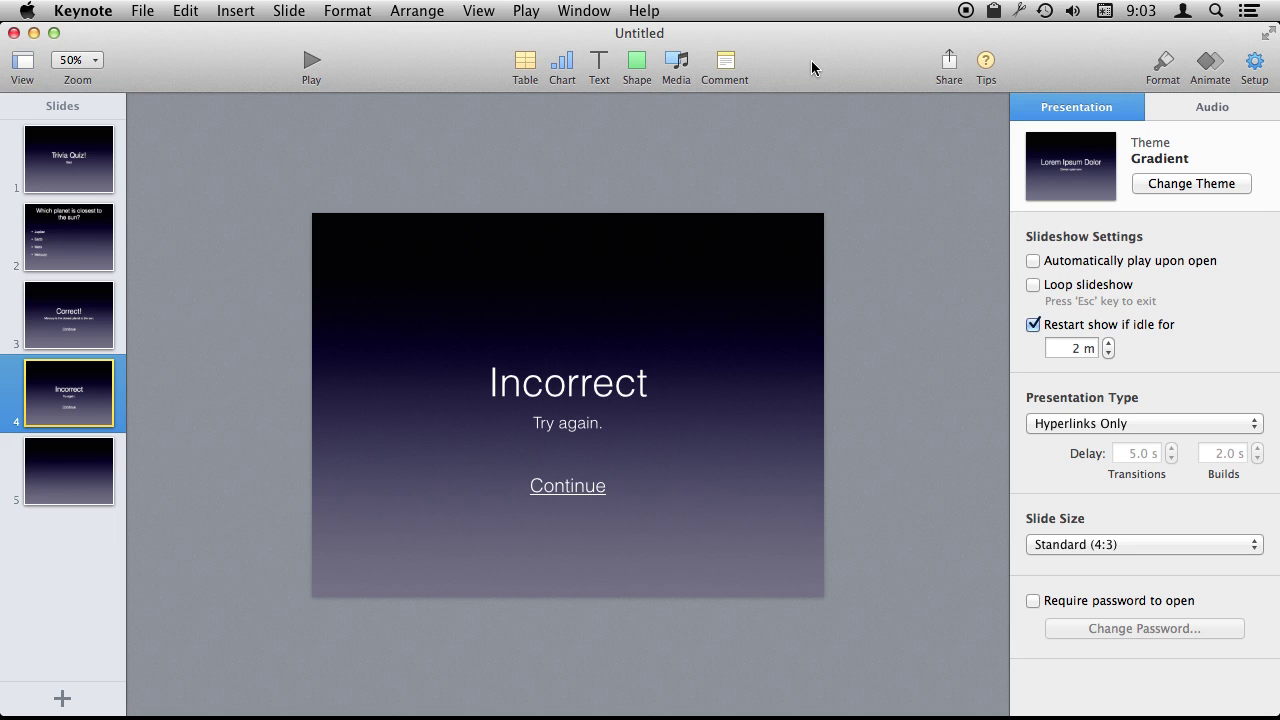
Add a wide rounded-rectangle button labelled Continue to the Incorrect slide.
left_click(637, 66)
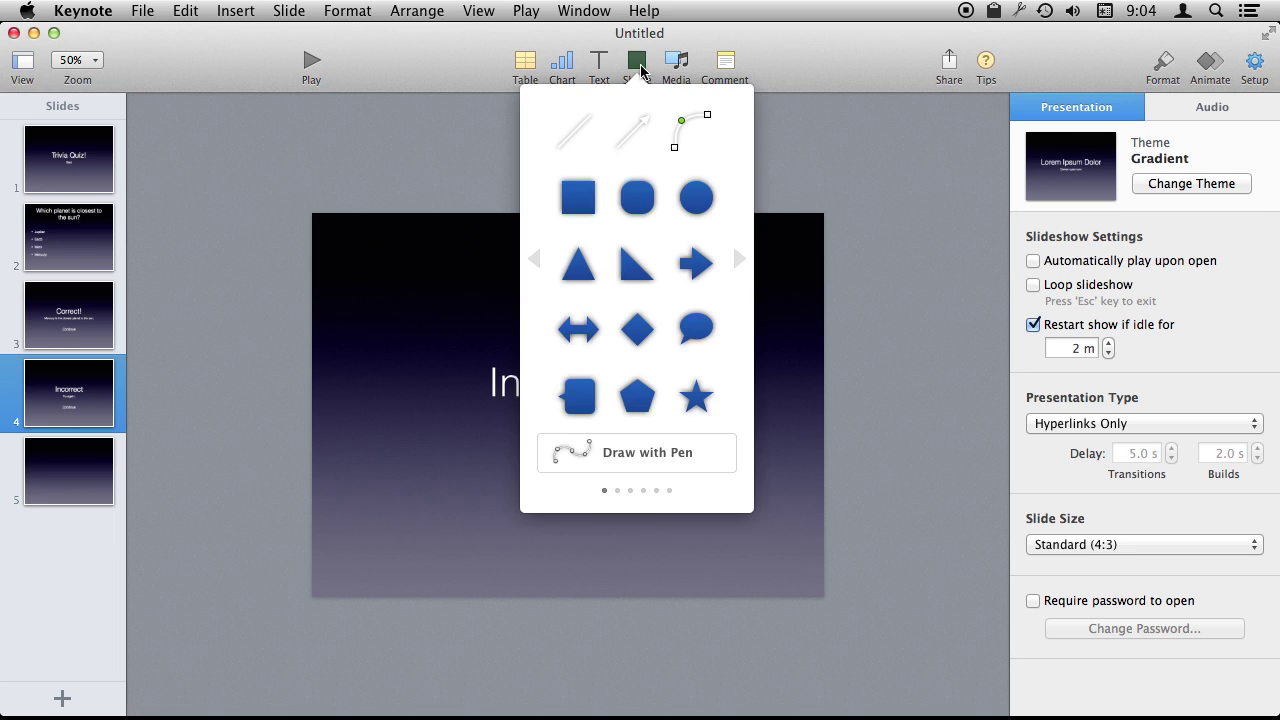
left_click(638, 196)
mouse_move(585, 425)
left_mouse_down()
mouse_move(690, 507)
mouse_move(800, 492)
left_mouse_up()
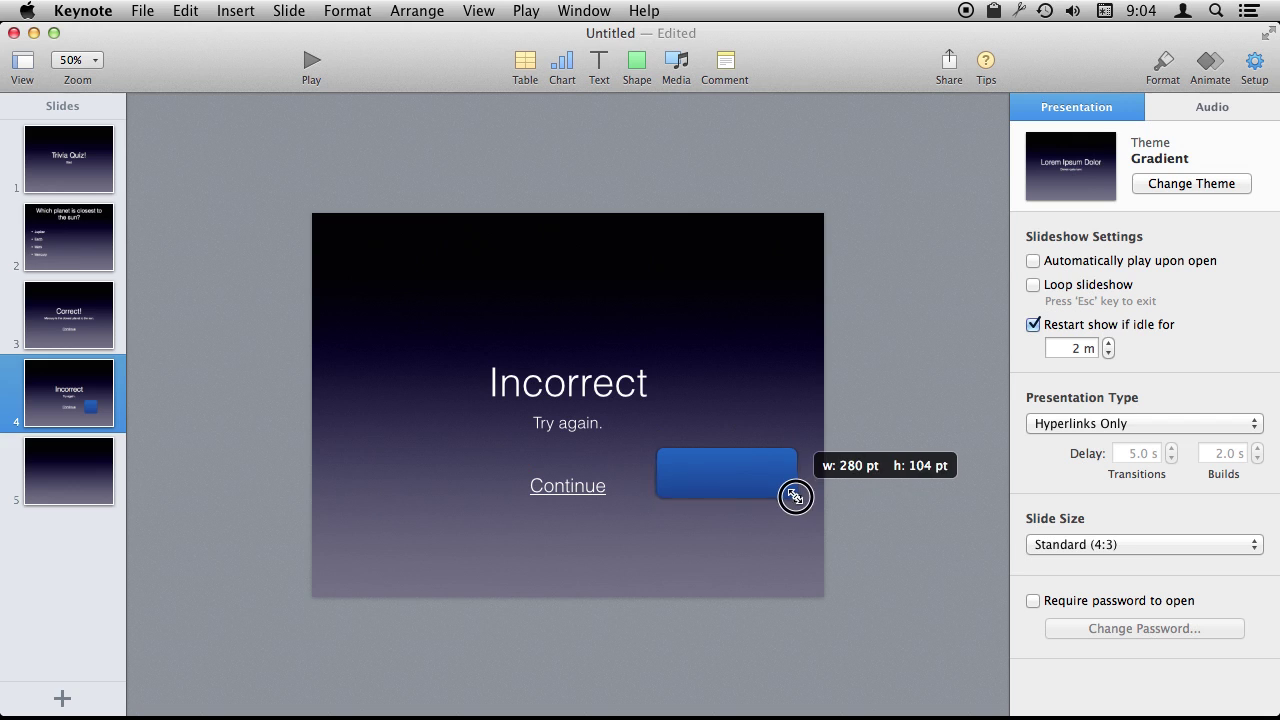
double_click(731, 481)
type("Con")
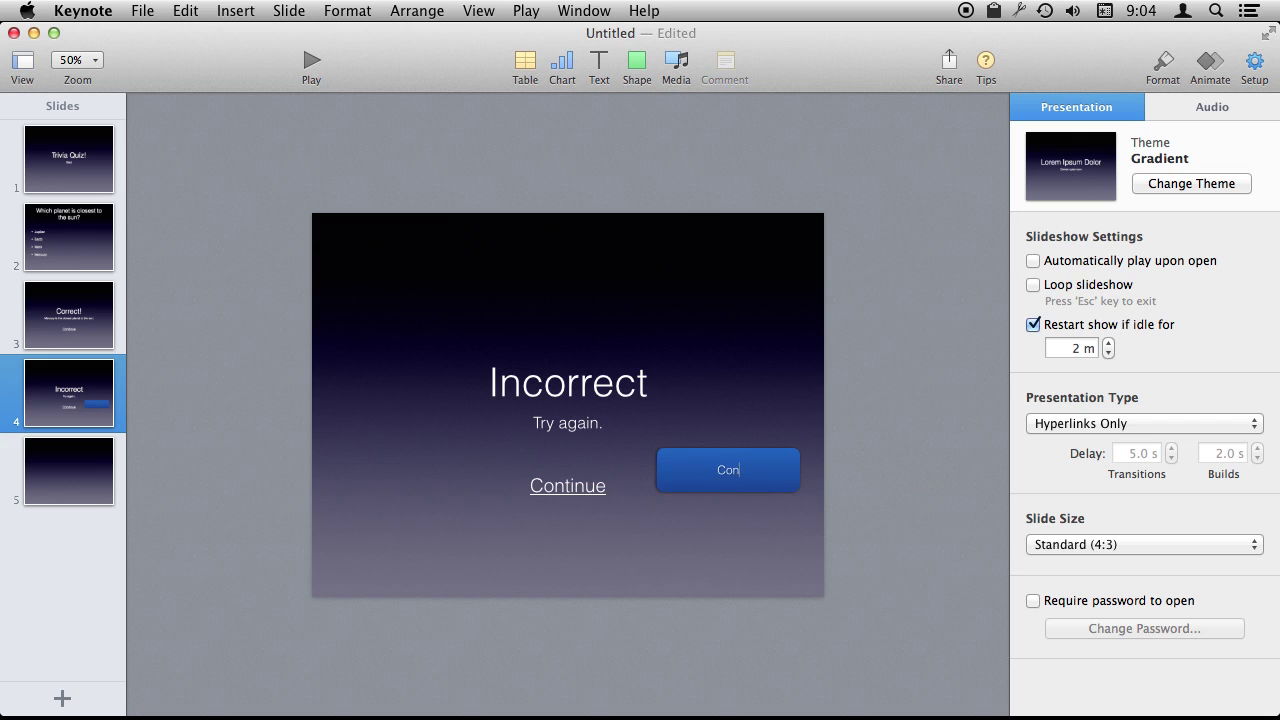
type("tinue")
left_click(756, 544)
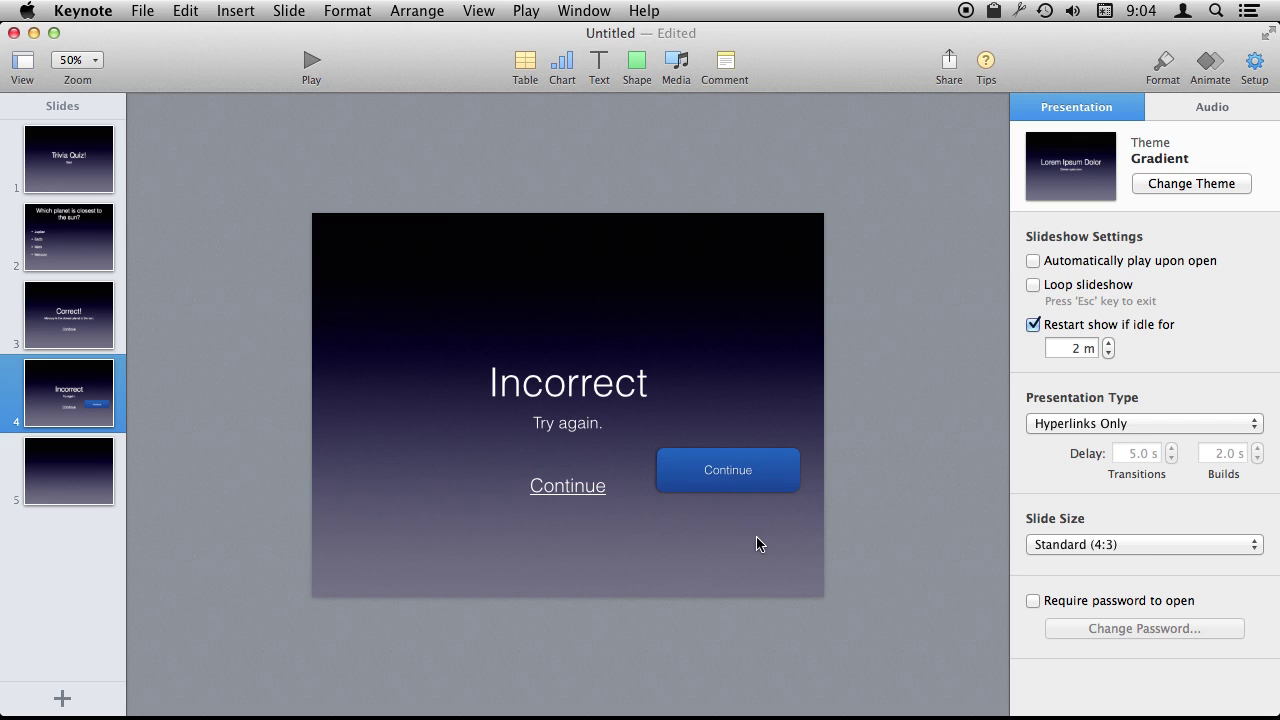
Link the Continue button shape to the next slide.
left_click(766, 461)
right_click(709, 474)
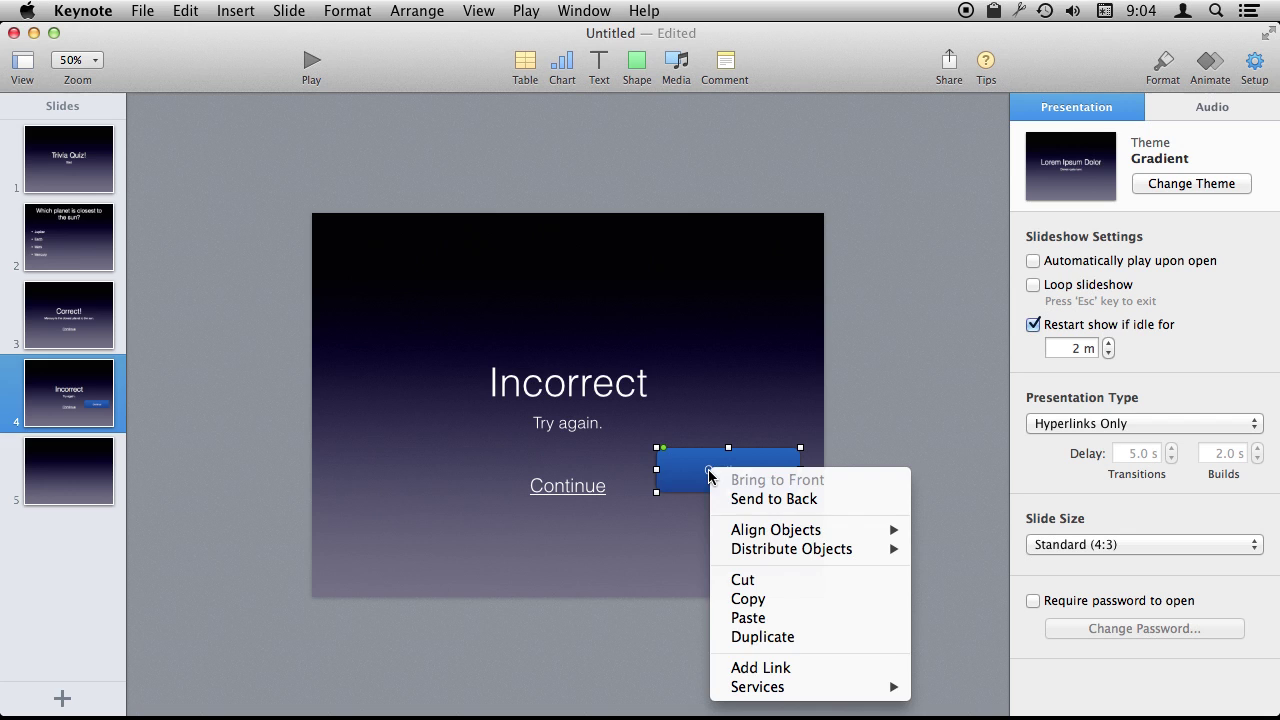
left_click(752, 668)
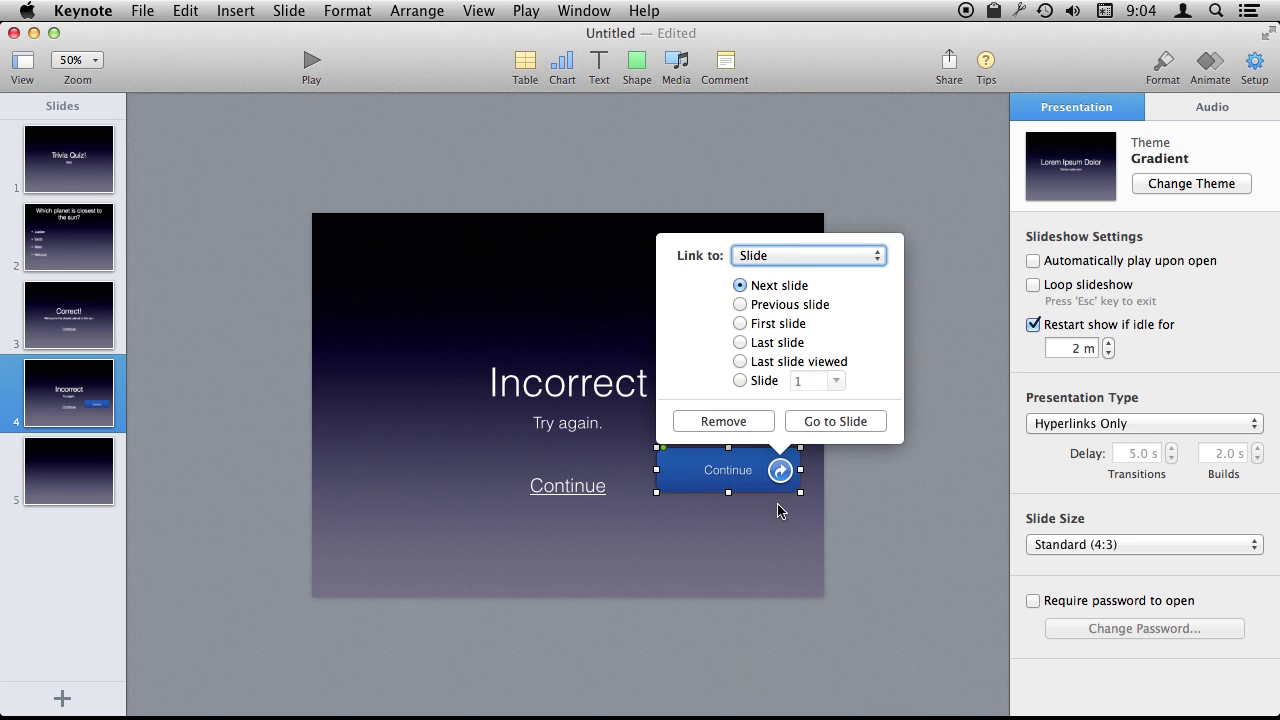
left_click(766, 548)
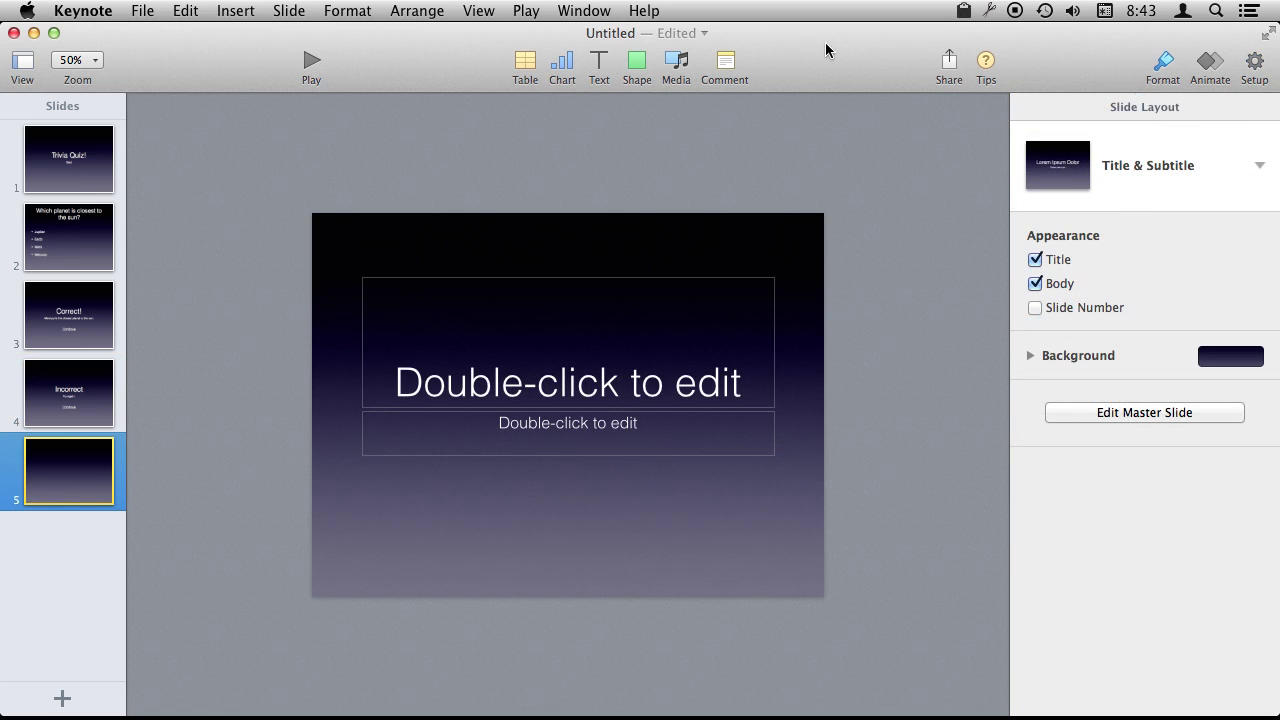
Change the presentation type from Normal to Hyperlinks Only and play the slideshow.
left_click(1254, 64)
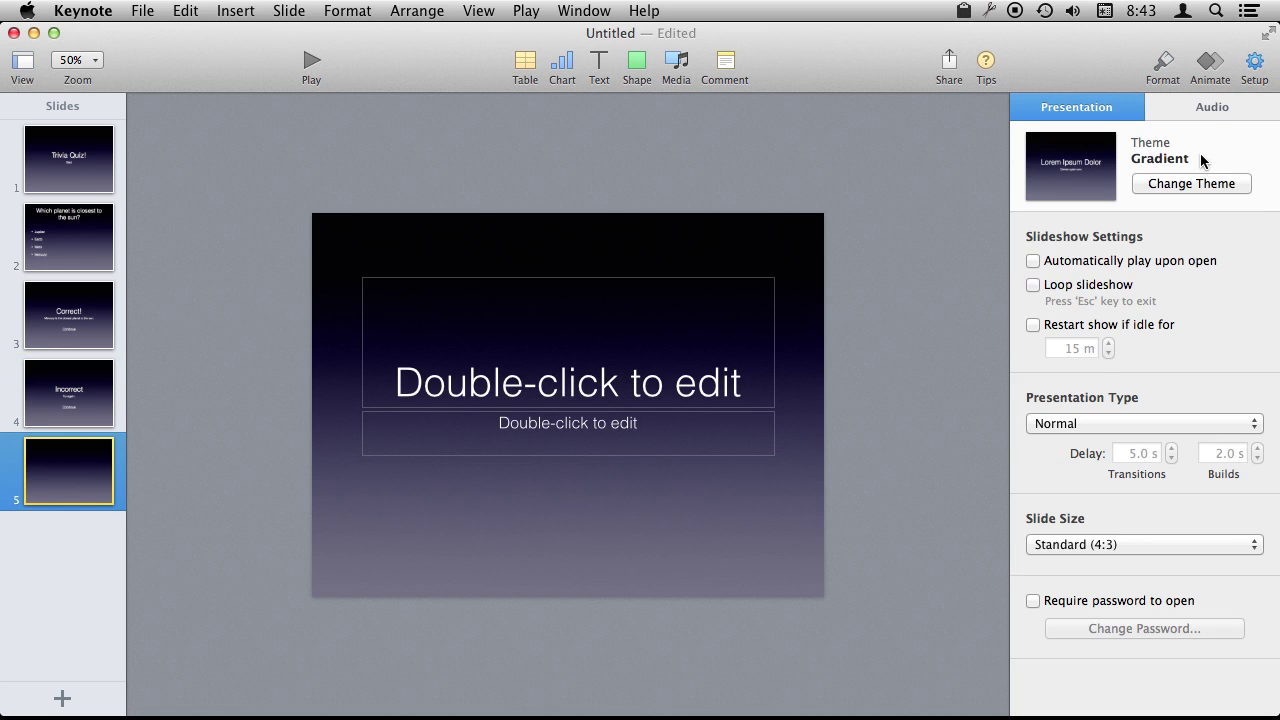
left_click(1081, 430)
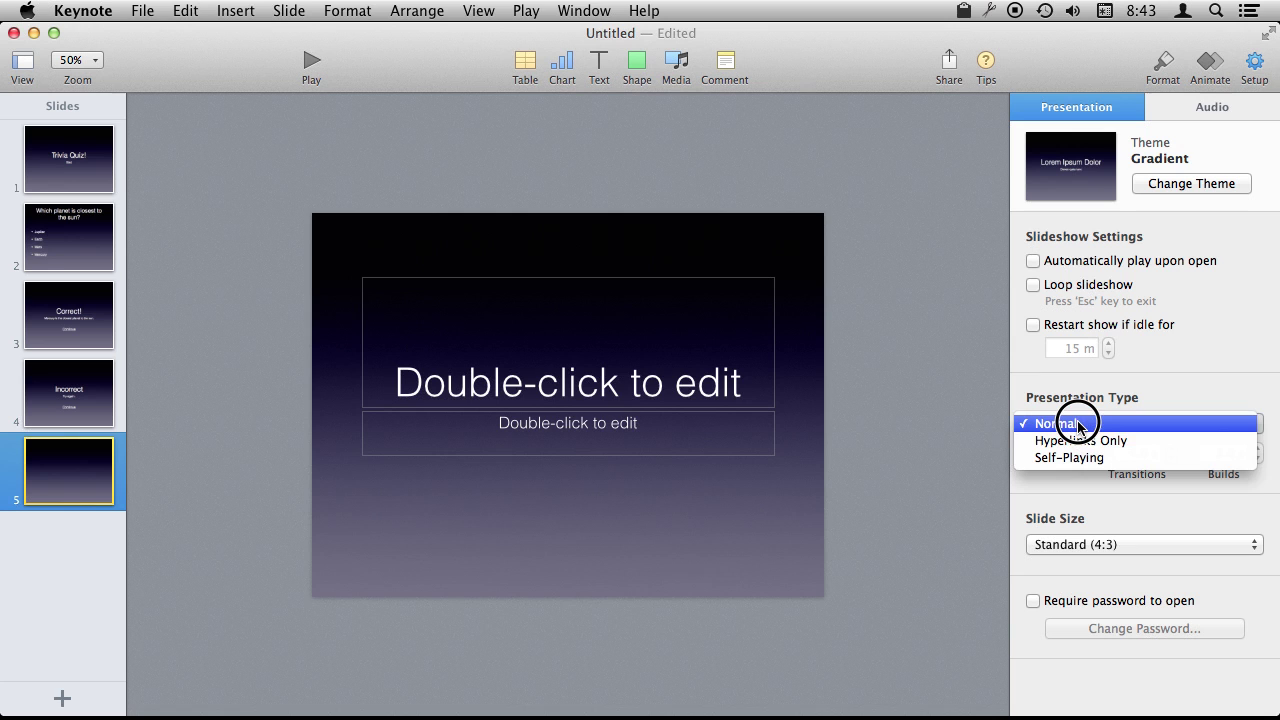
left_click(1083, 441)
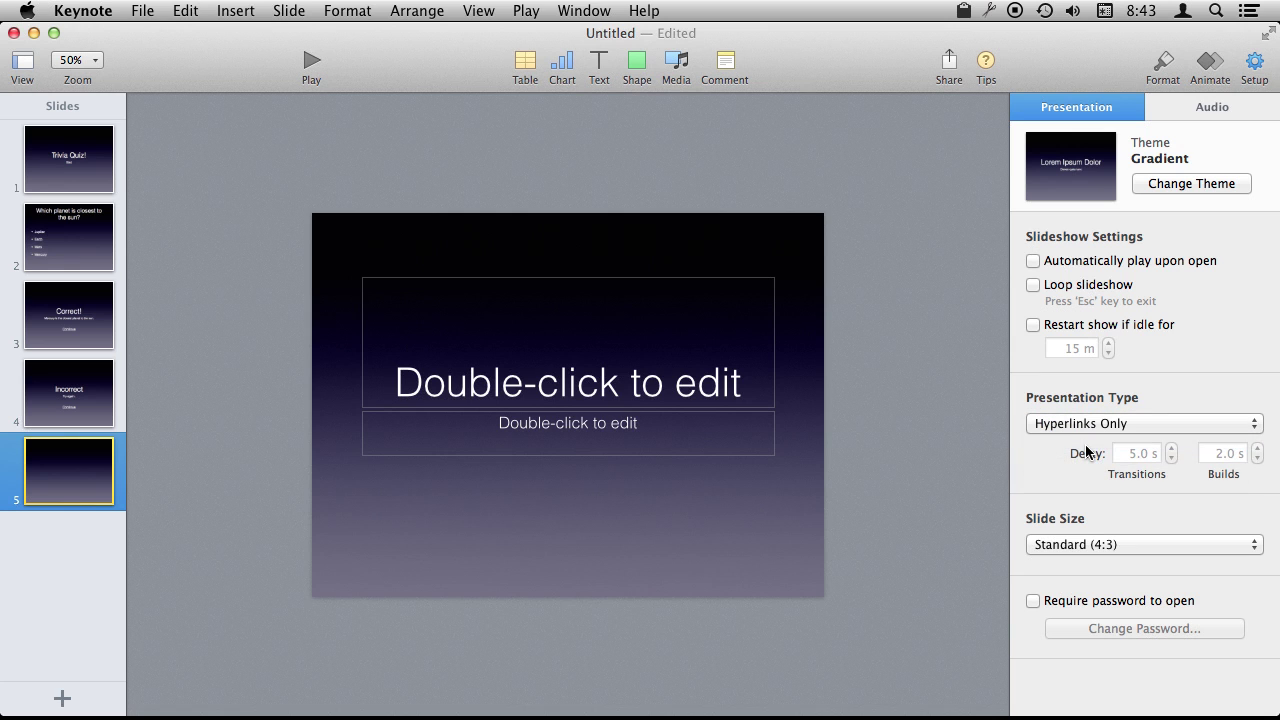
left_click(313, 68)
Turn on Restart show if idle and set the idle time to 2 minutes.
left_click(1066, 326)
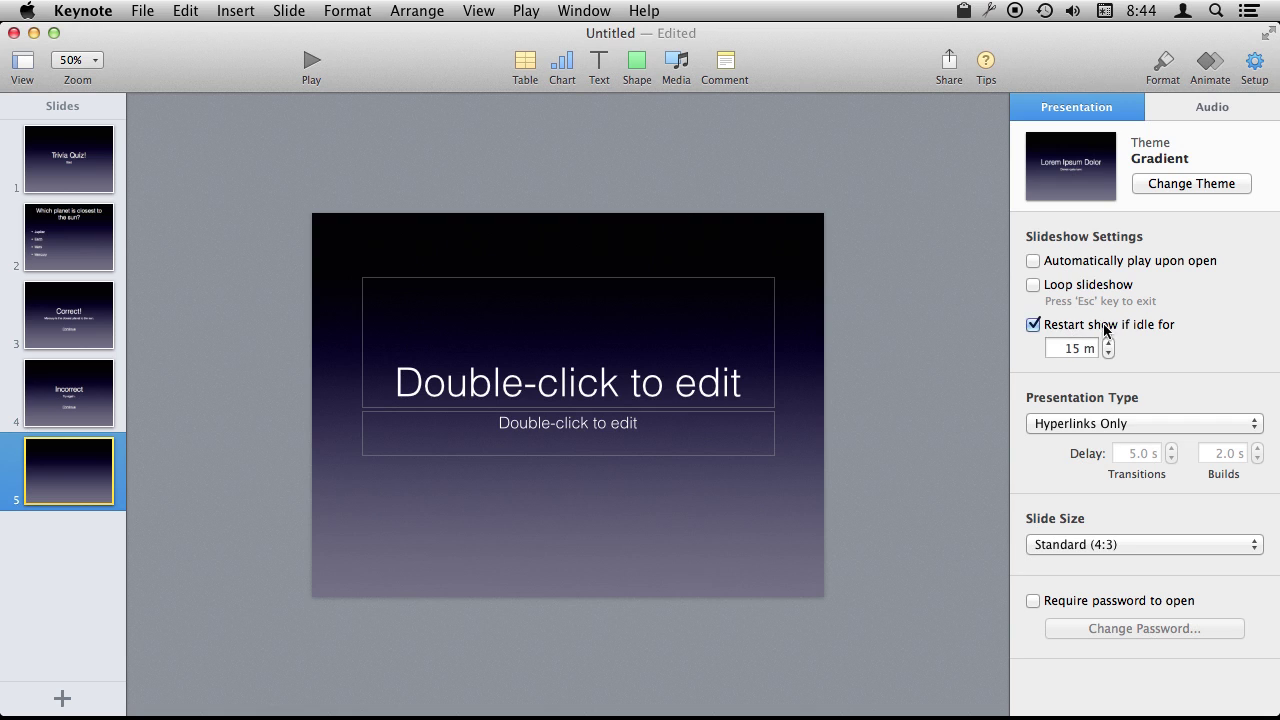
left_click(1108, 353)
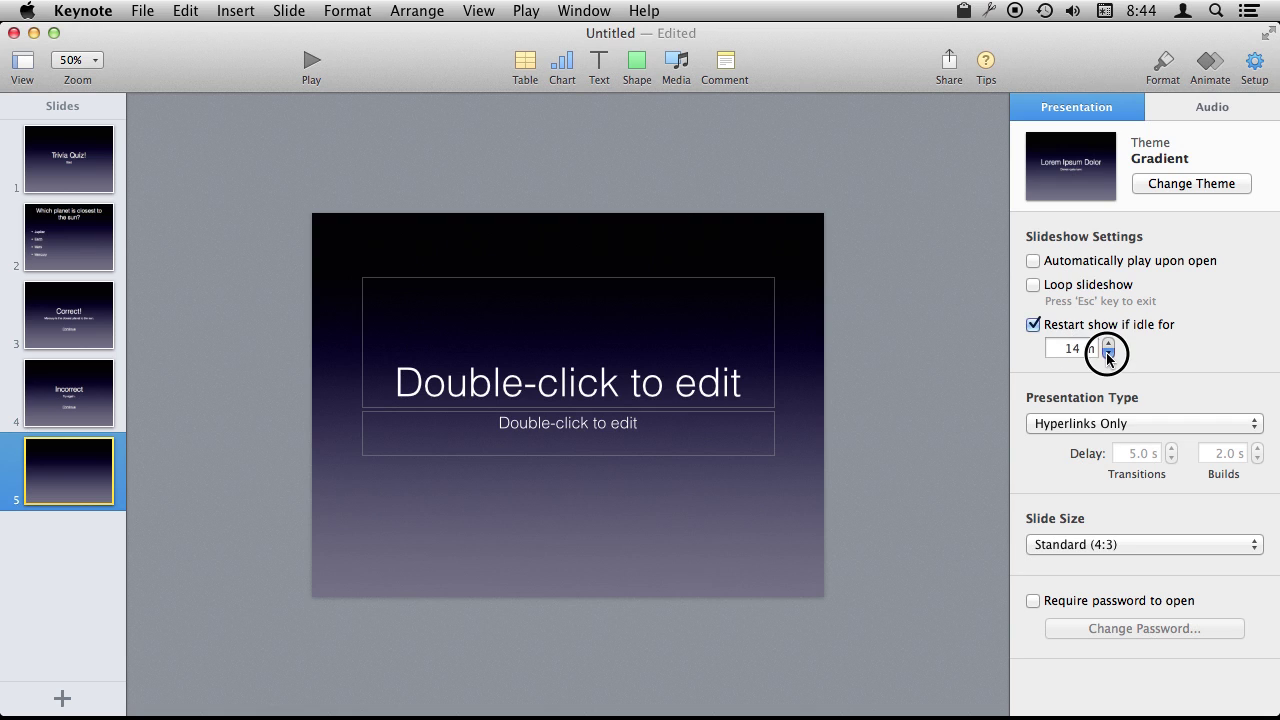
left_click(1108, 353)
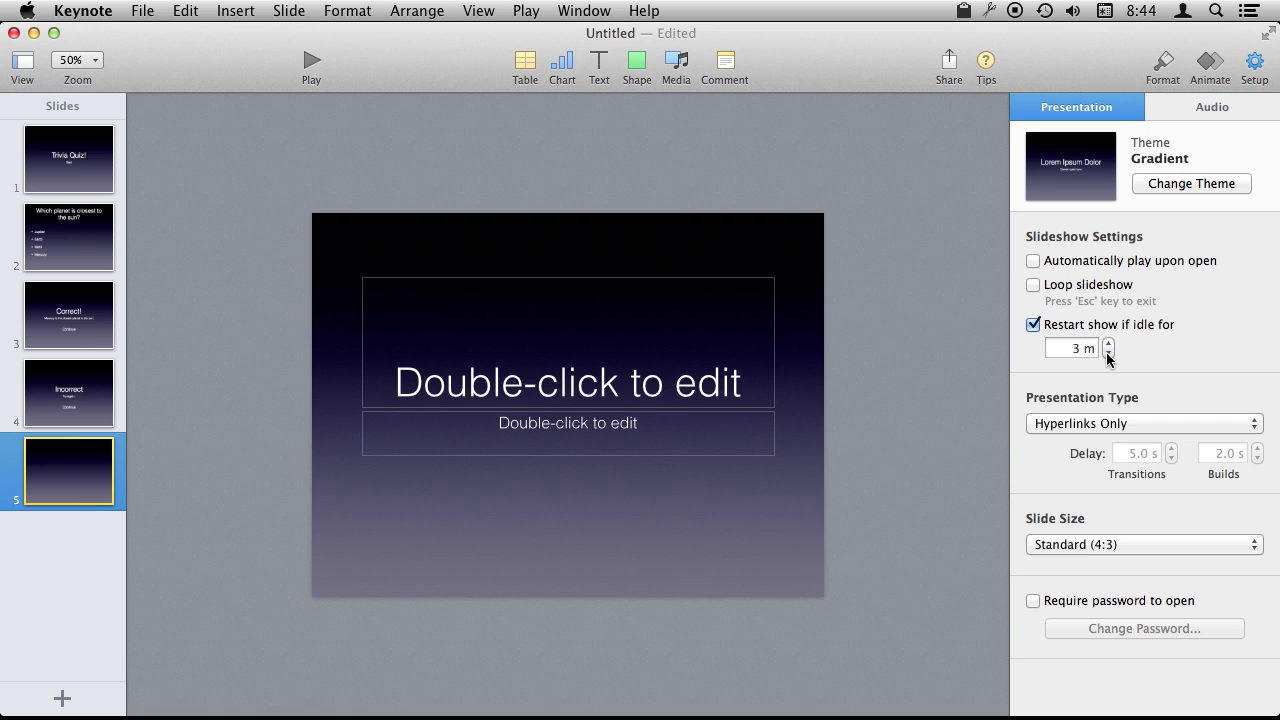
left_click(1108, 343)
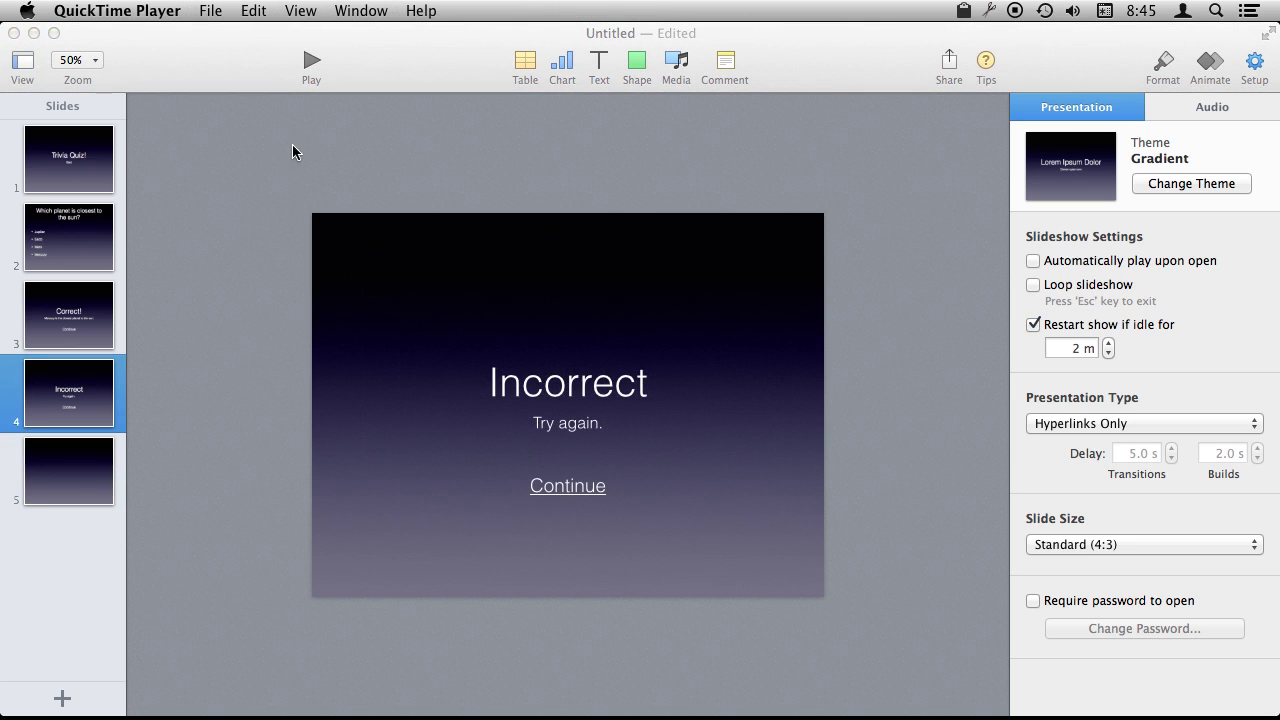
Export the trivia quiz as HTML and open the exported index.html in Safari.
left_click(236, 72)
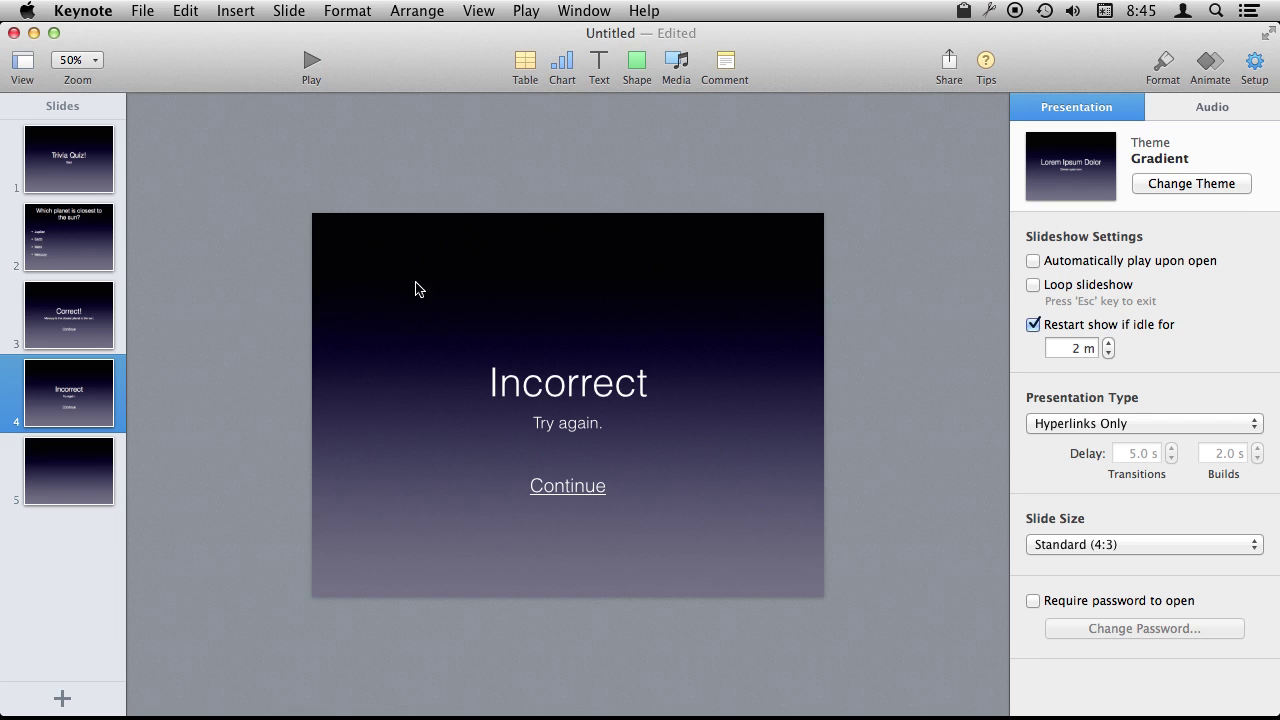
left_click(150, 12)
mouse_move(175, 218)
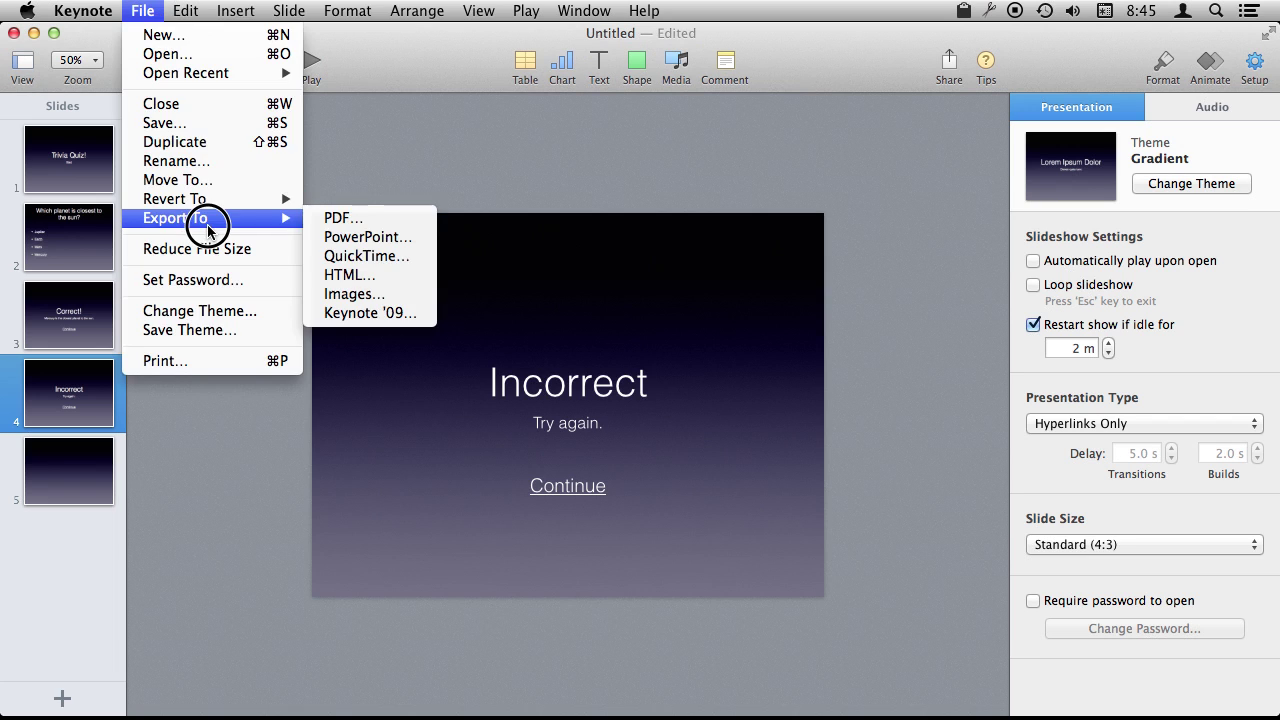
left_click(383, 276)
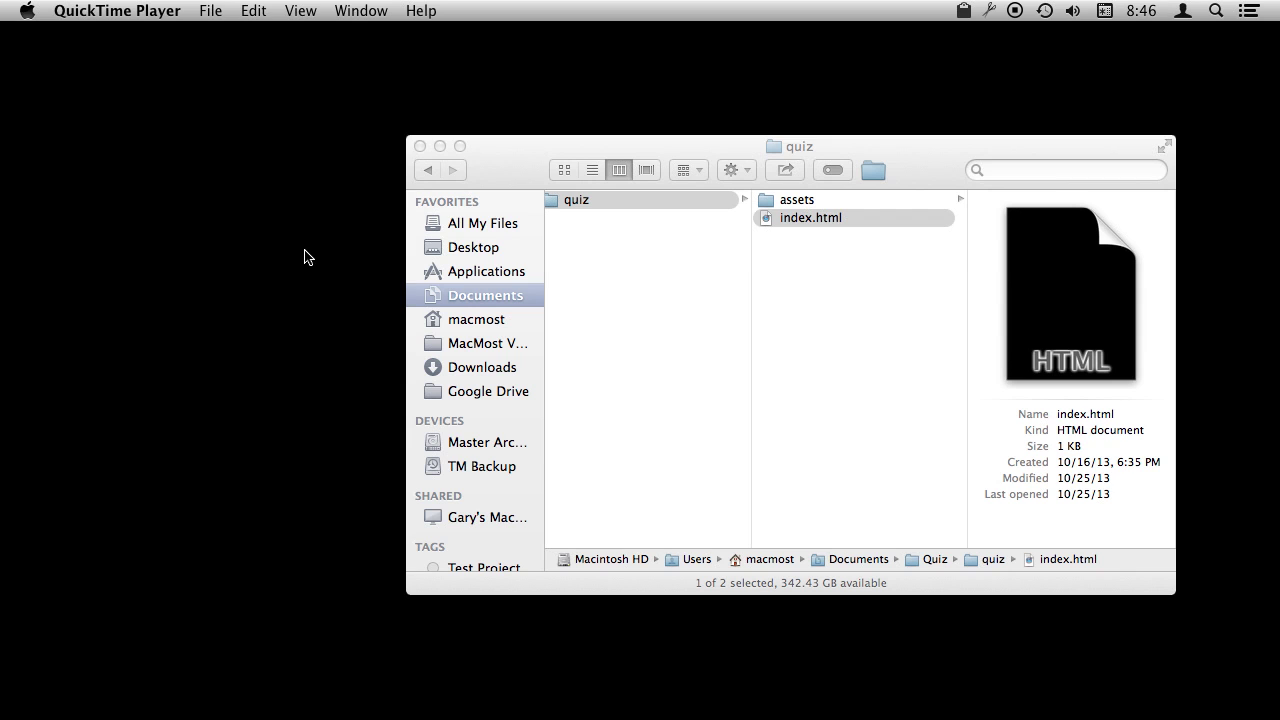
double_click(779, 220)
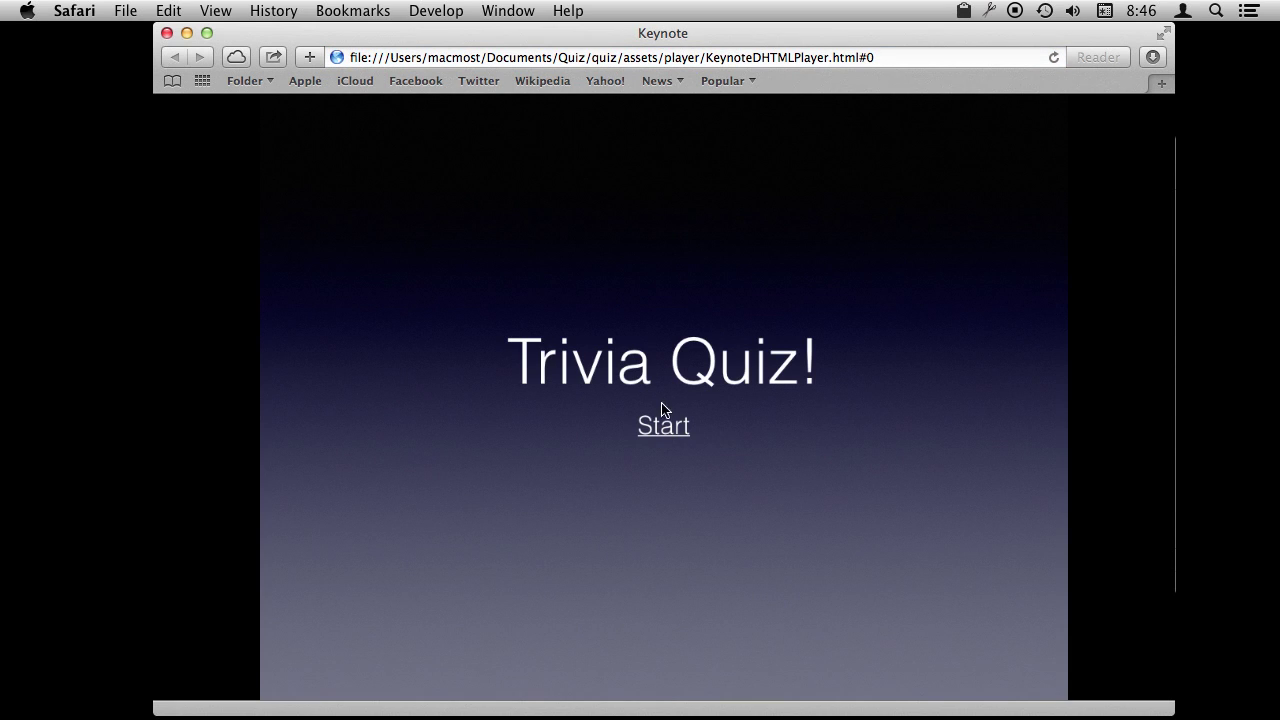
Follow the Start link, then answer Mercury to the planet question.
left_click(670, 432)
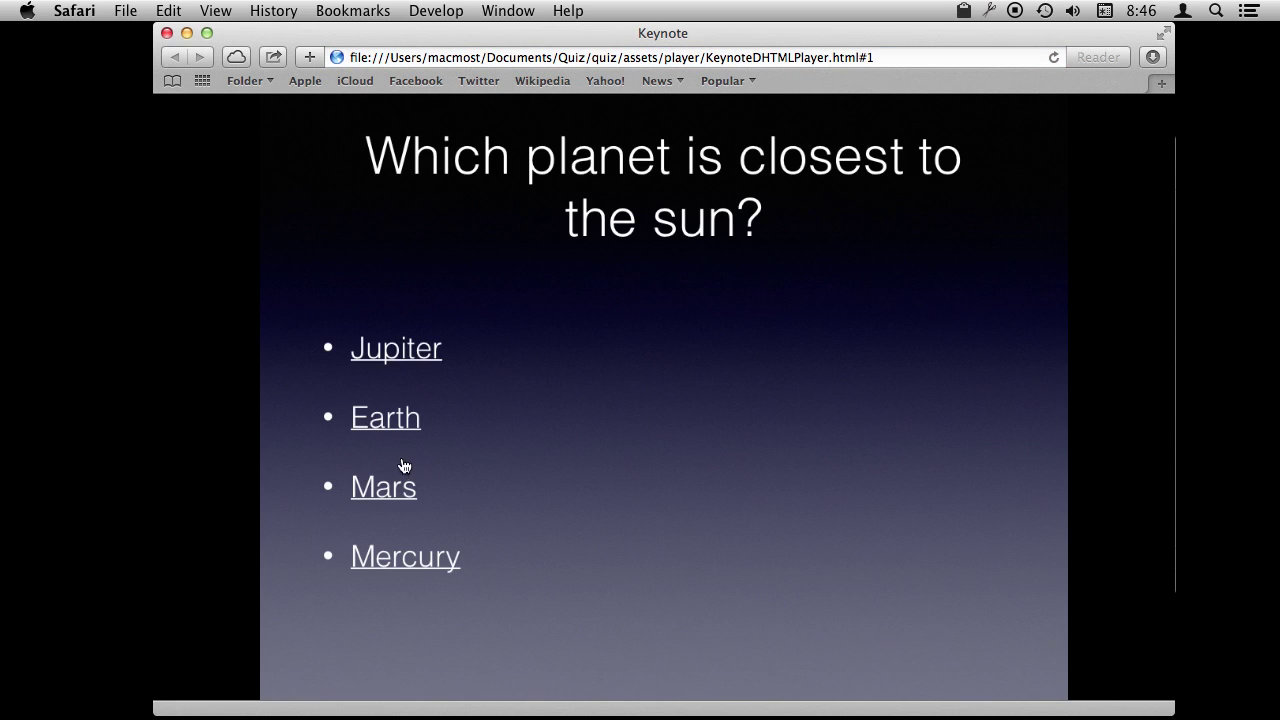
left_click(404, 566)
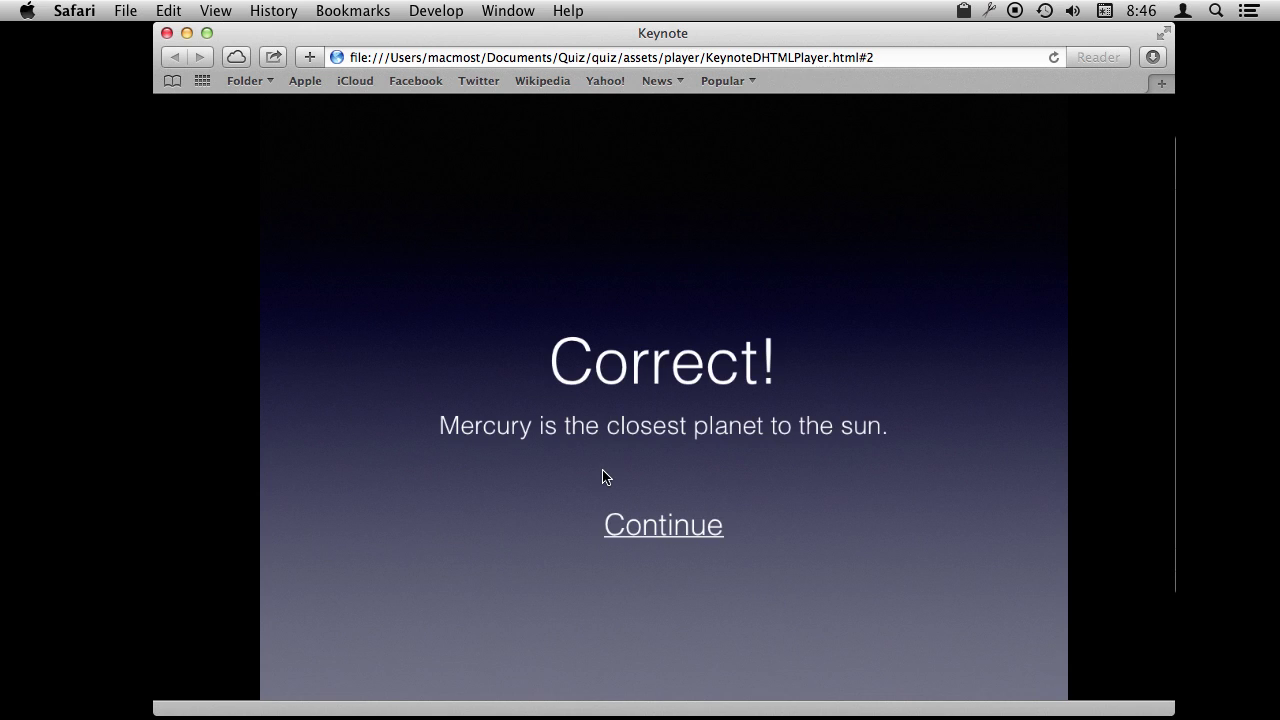